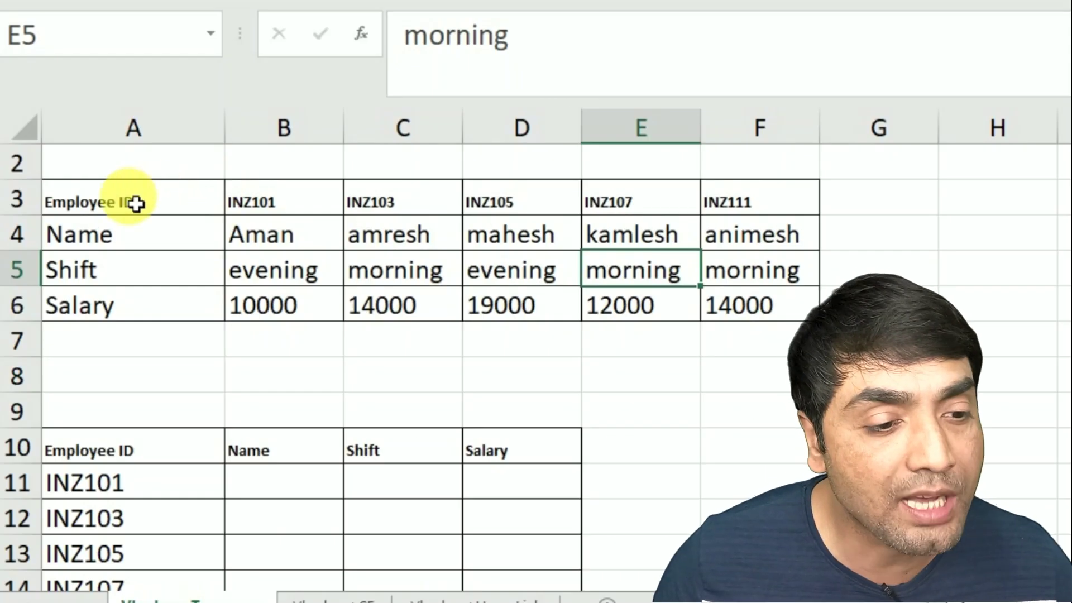
Review the employee table A3:F6 and point out employee IDs such as INZ103.
mouse_move(137, 203)
left_mouse_down()
mouse_move(742, 326)
mouse_move(766, 320)
left_mouse_up()
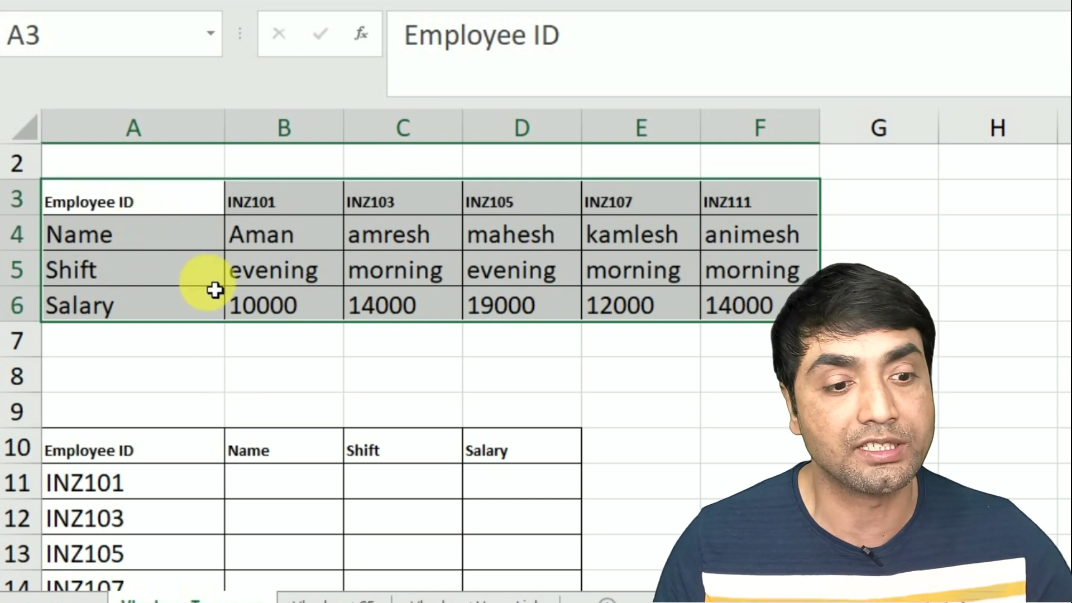
left_click(160, 484)
left_click_drag(174, 519, 178, 522)
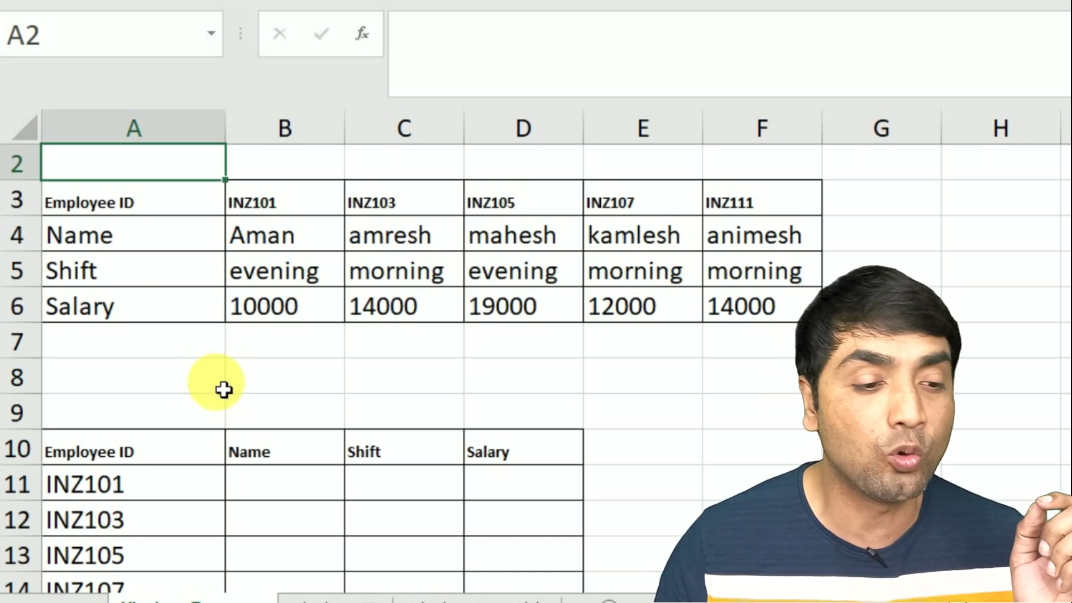
left_click(157, 516)
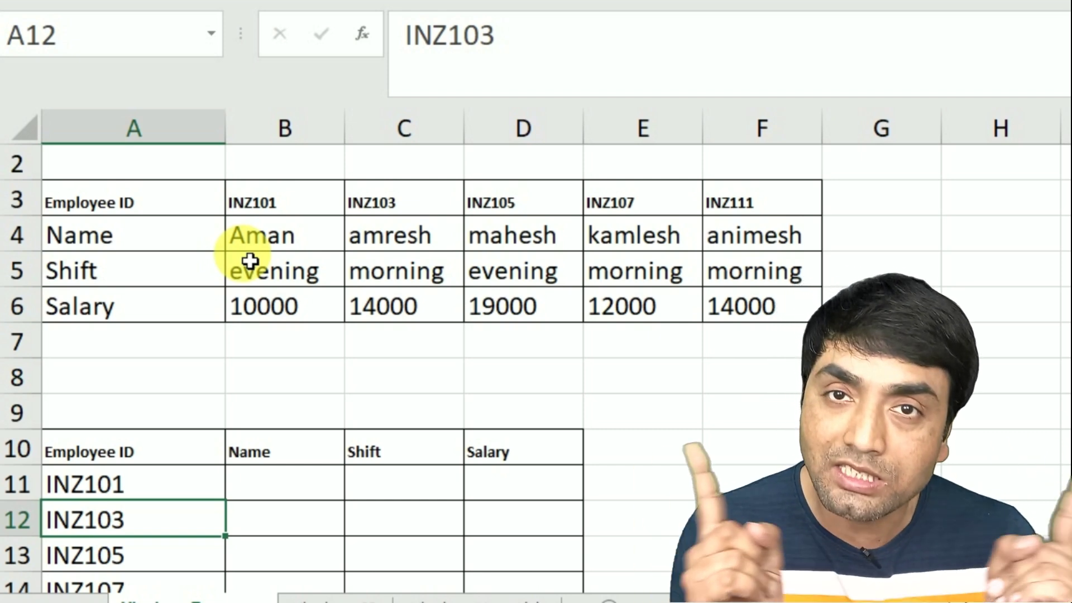
mouse_move(129, 200)
left_mouse_down()
mouse_move(215, 252)
mouse_move(653, 319)
left_mouse_up()
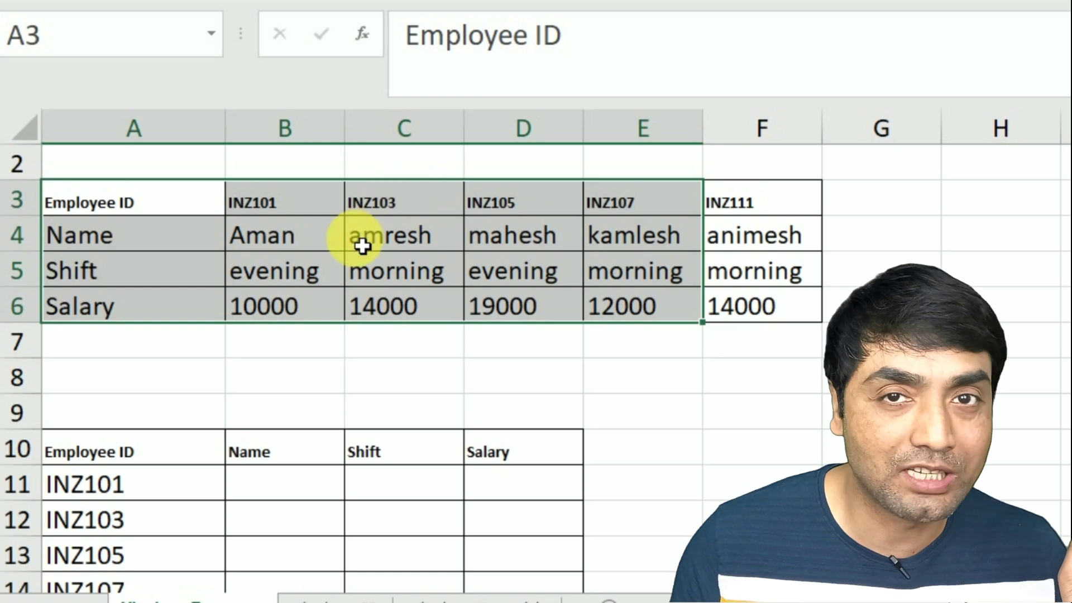
In B11 begin =VLOOKUP($A11,TRANSPOSE( with A11 as the lookup value.
left_click(272, 498)
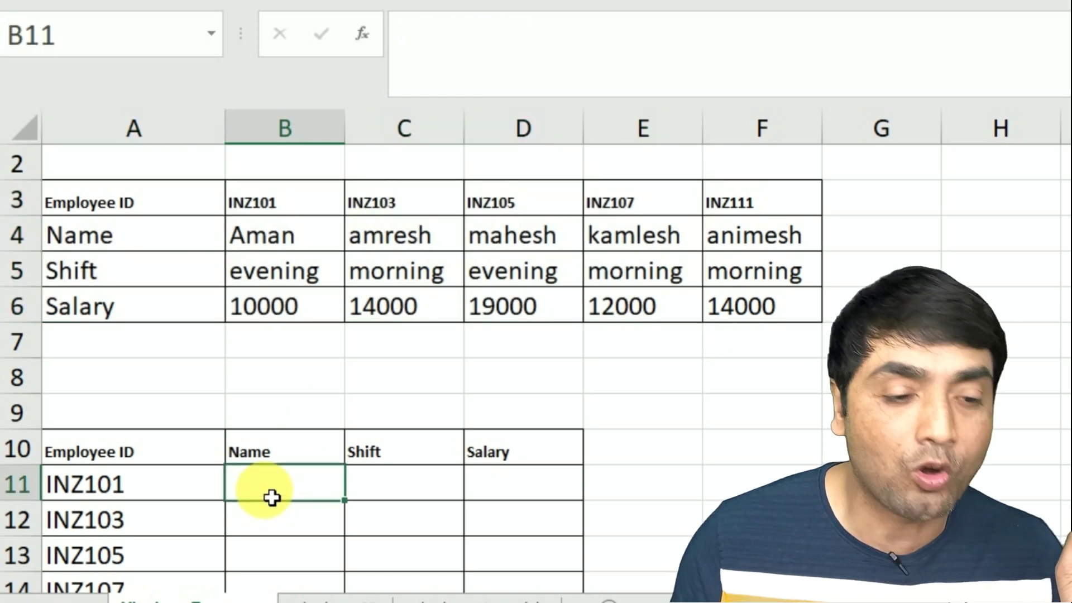
key("Down")
key("Down")
scroll(272, 497, "down", 1)
left_click(272, 381)
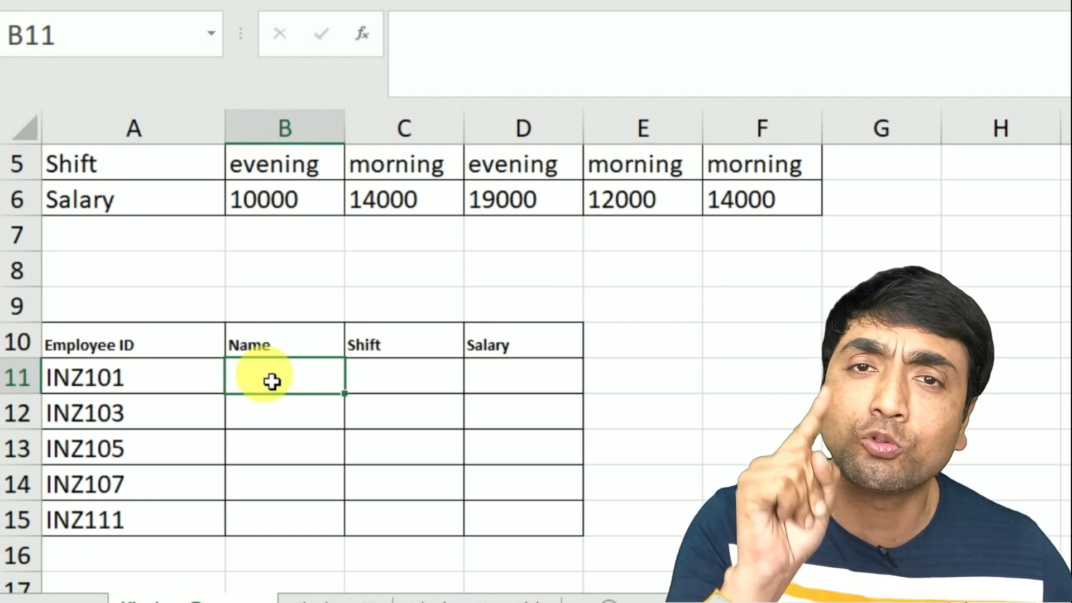
type("=vl")
key("Tab")
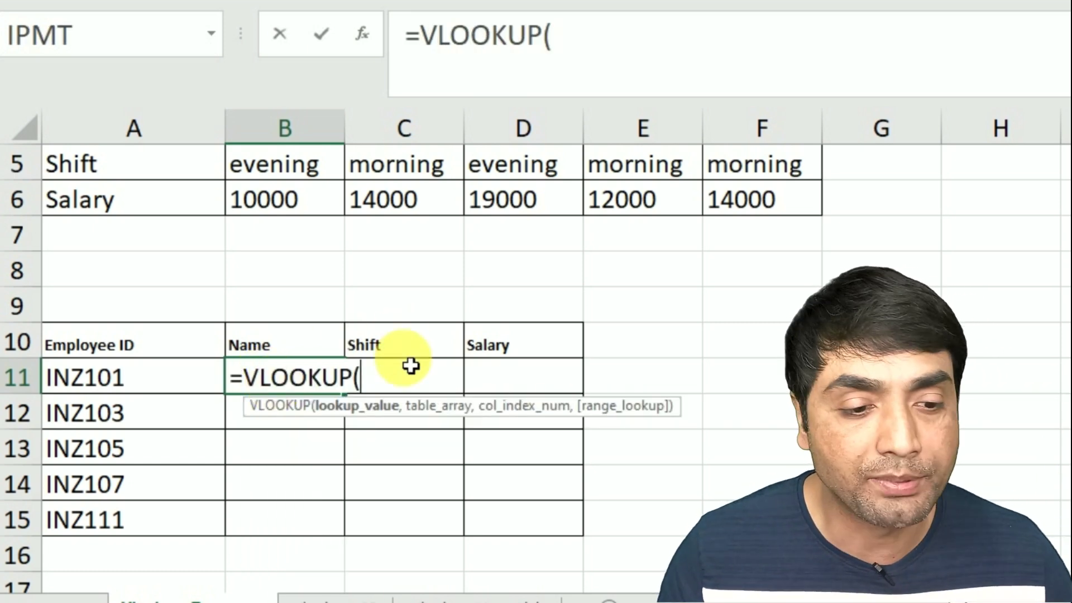
left_click(186, 379)
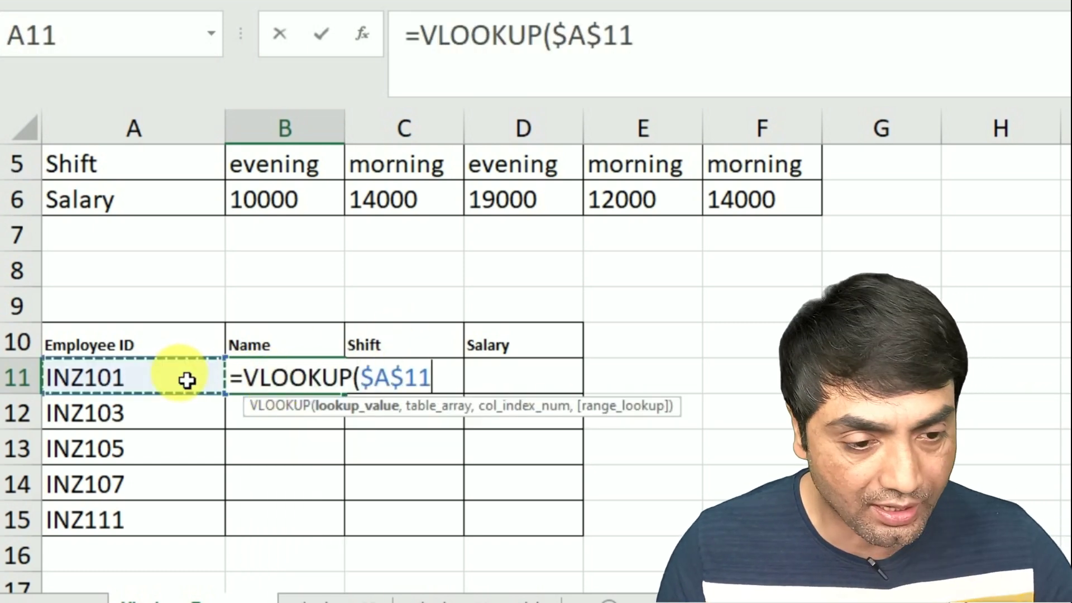
type(",")
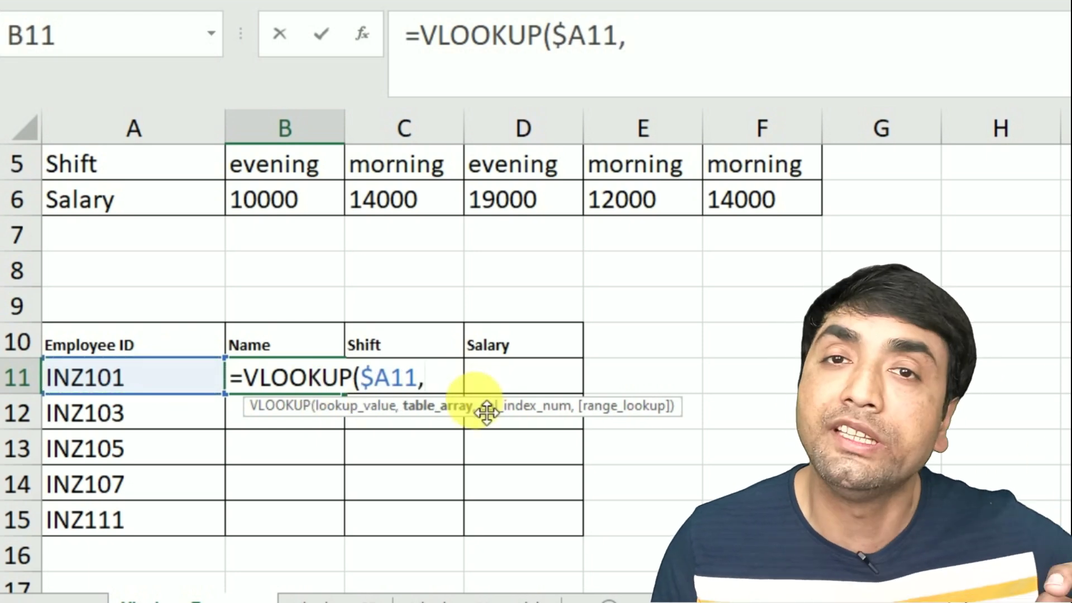
type("tra")
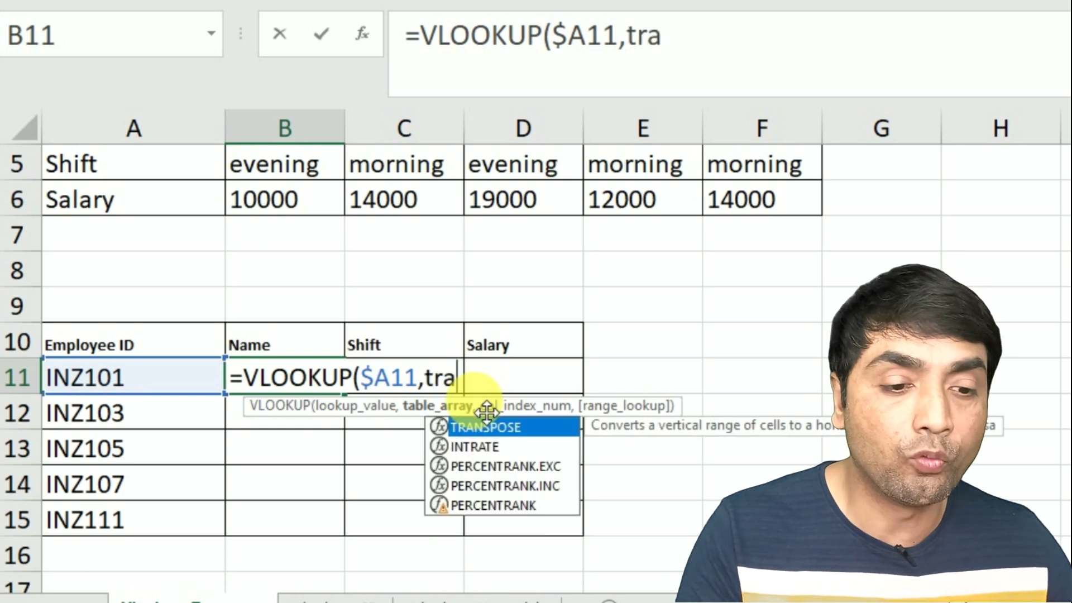
key("Tab")
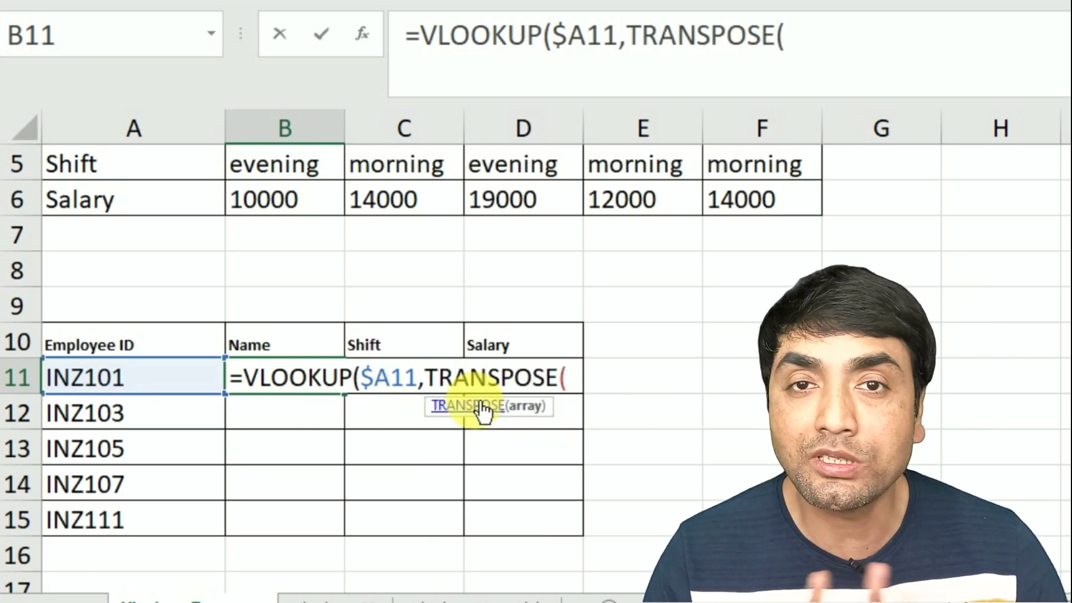
Pass the absolute range $A$3:$F$6 to TRANSPOSE and close it.
left_click(169, 165)
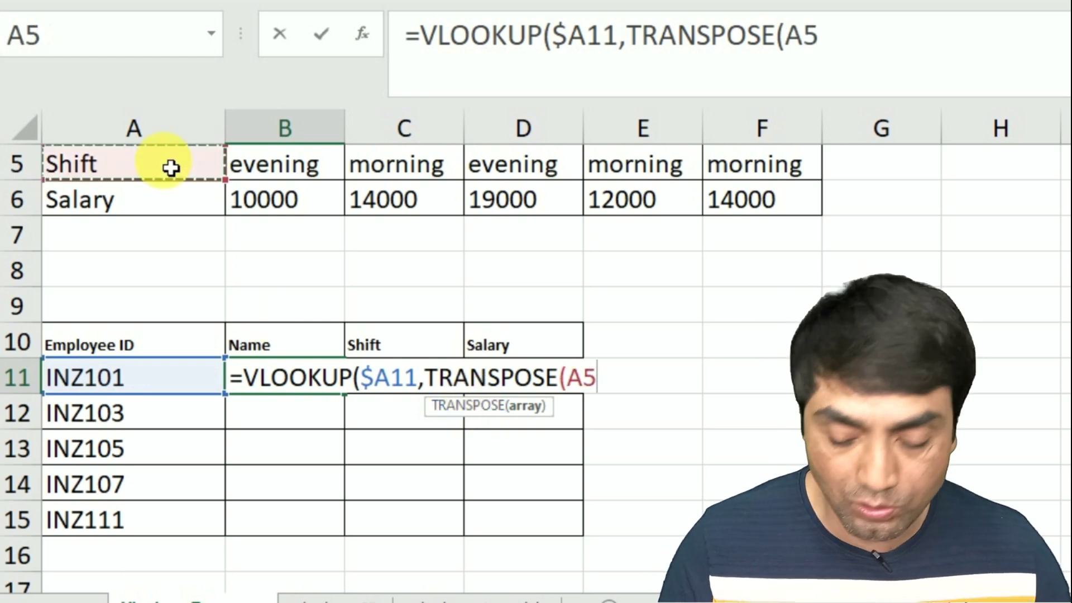
key("Up")
key("Up")
key("Up")
key("Down")
key("shift+Down")
key("shift+Down")
key("shift+Down")
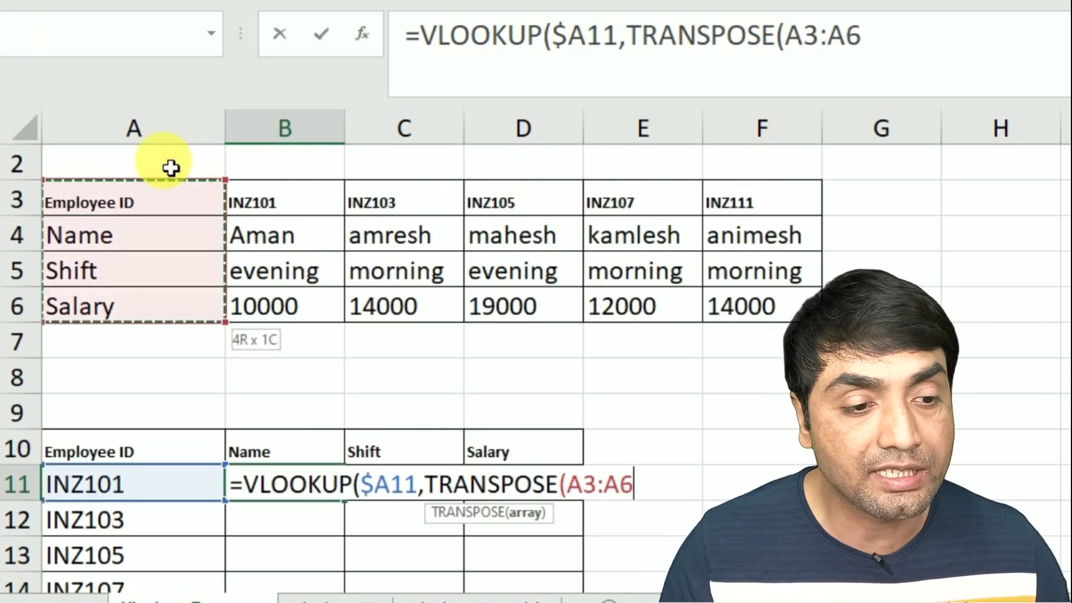
key("shift+Right")
key("shift+Right")
key("shift+Right")
key("F4")
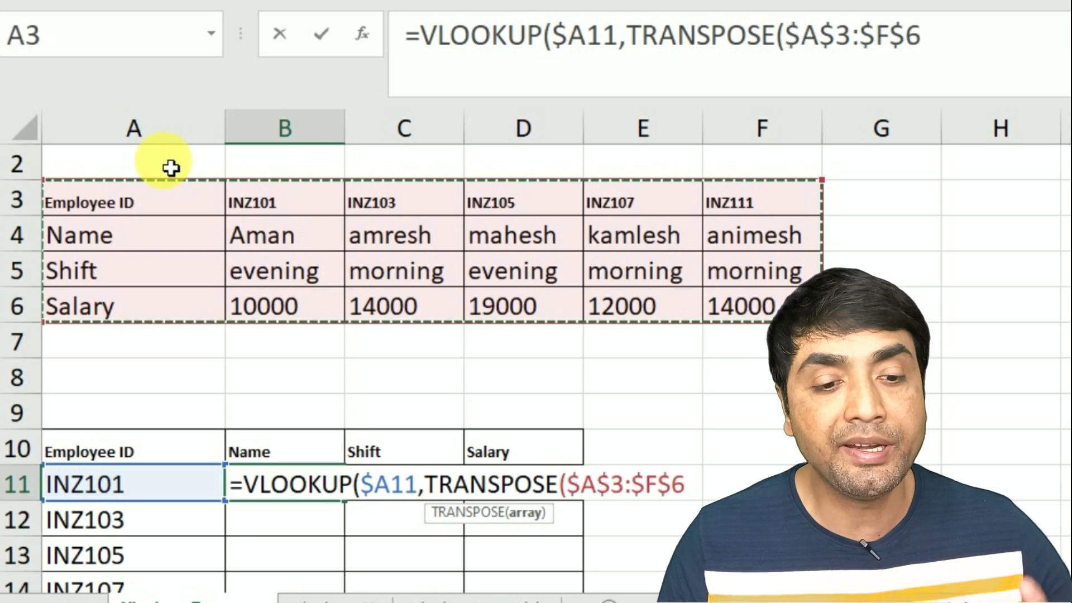
type(")")
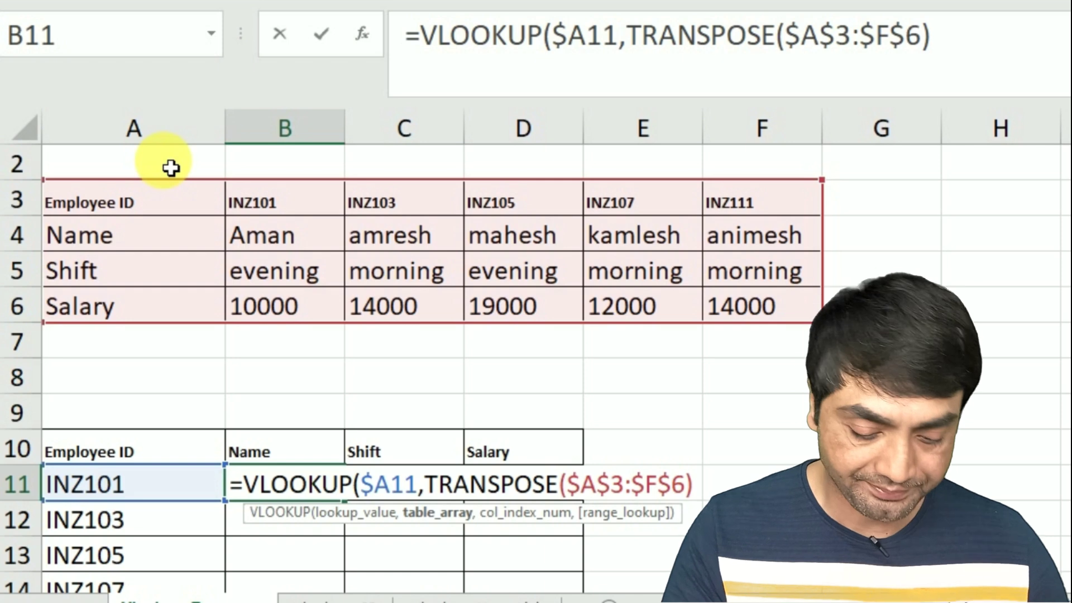
type(",")
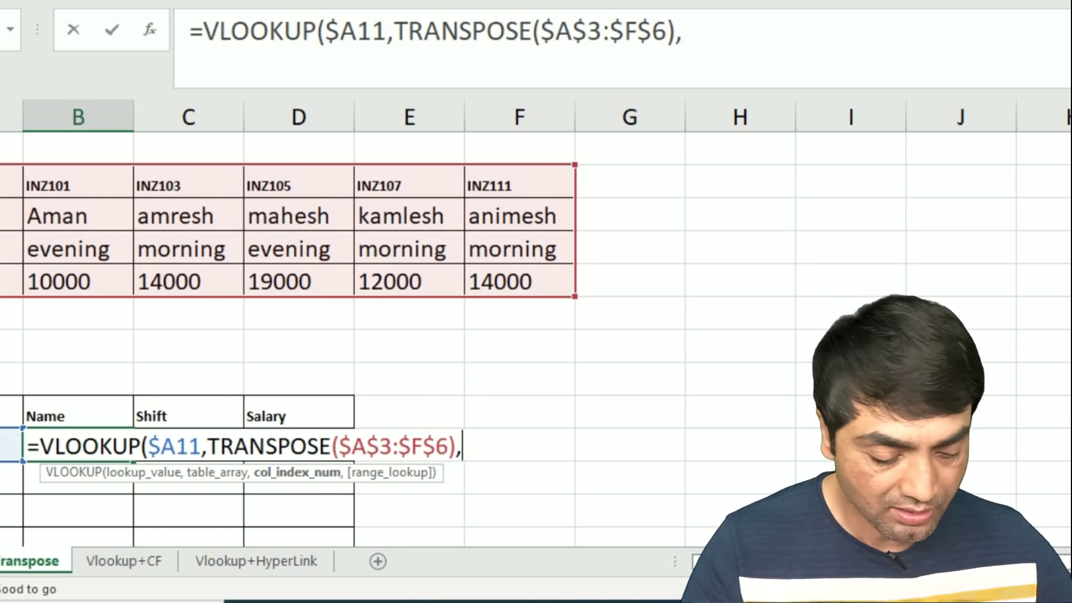
Append MATCH(B$10,$A$3:$A$6,0),0) and commit B11 as an array formula returning Aman.
type("mat")
key("Tab")
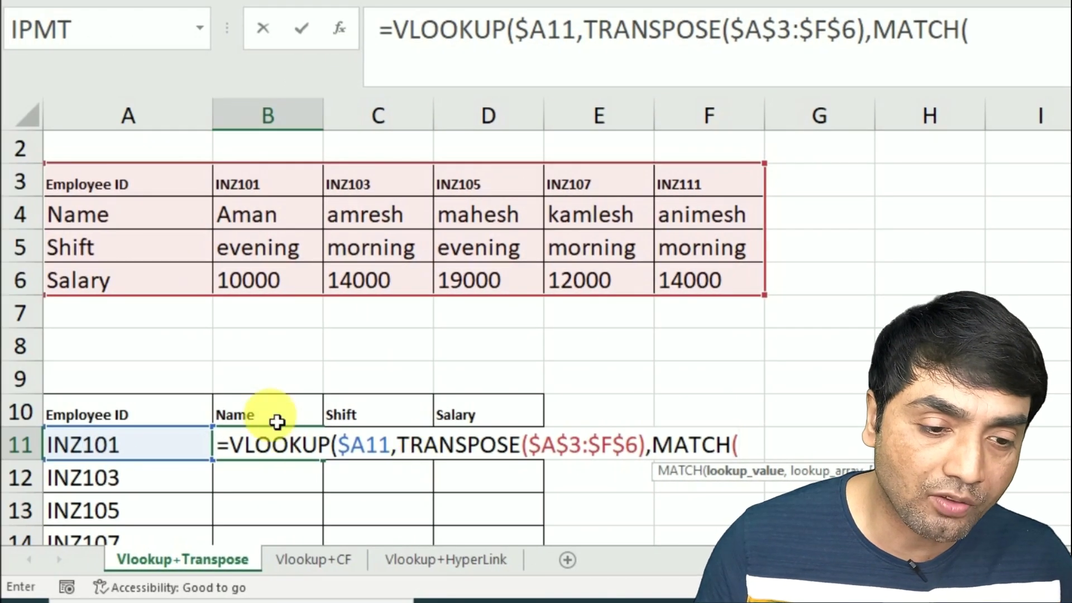
left_click(278, 422)
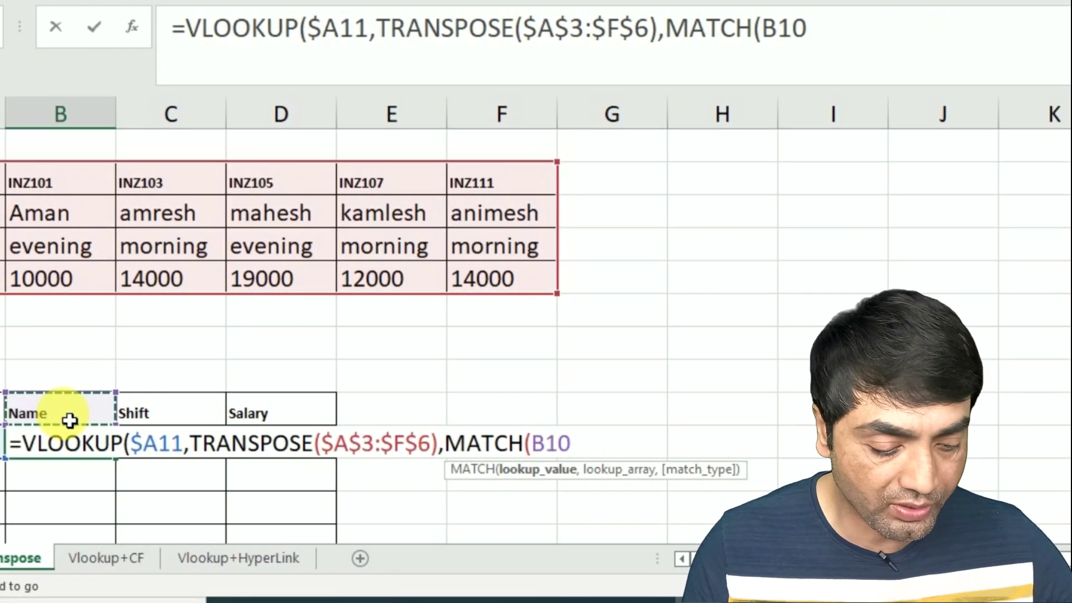
type("$10,")
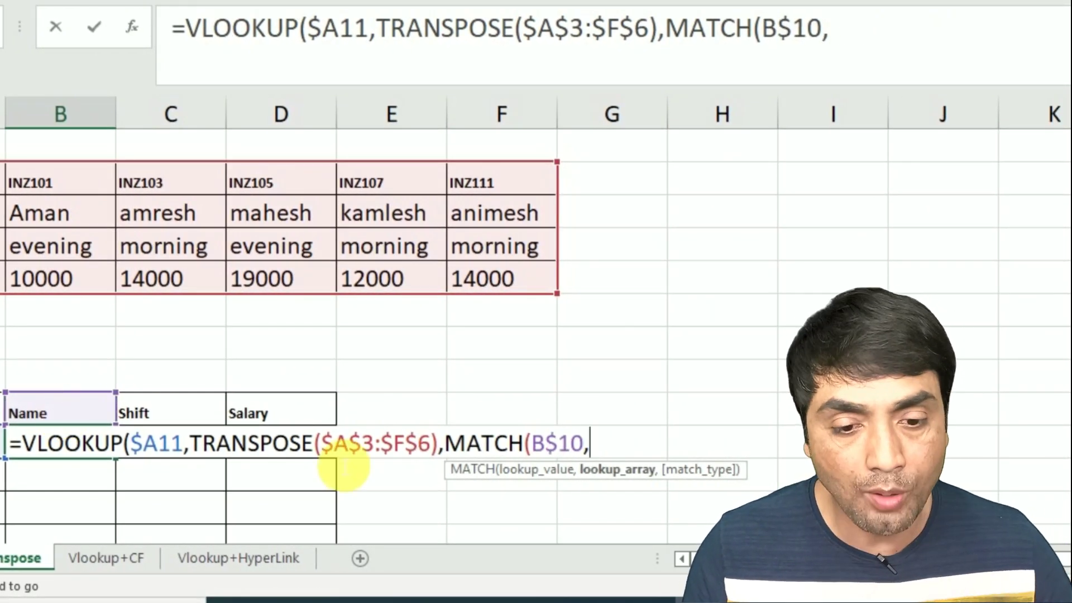
left_click_drag(129, 180, 149, 290)
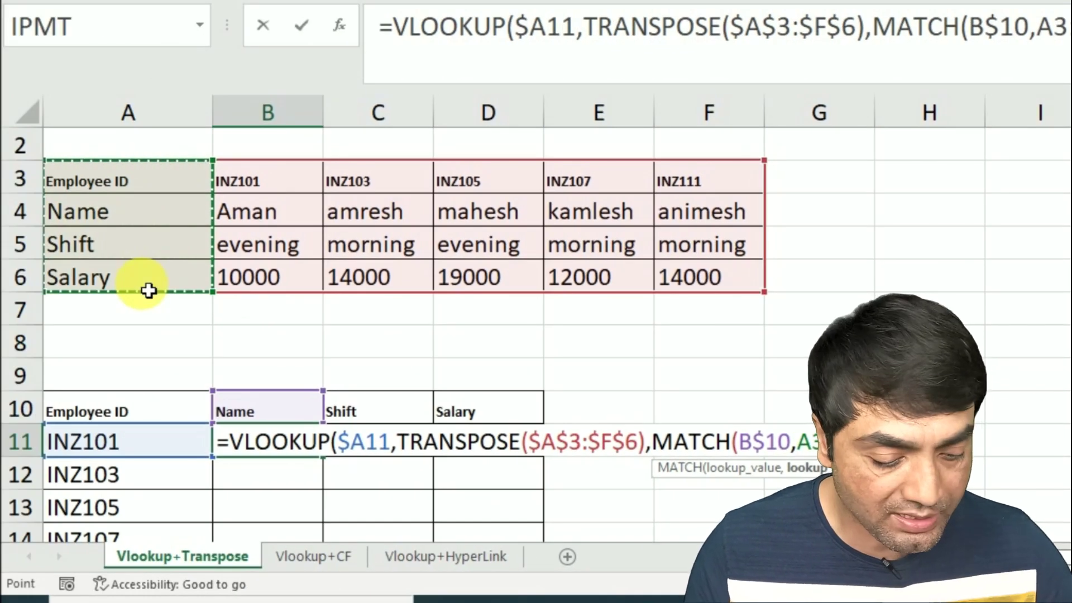
type(",")
type("0")
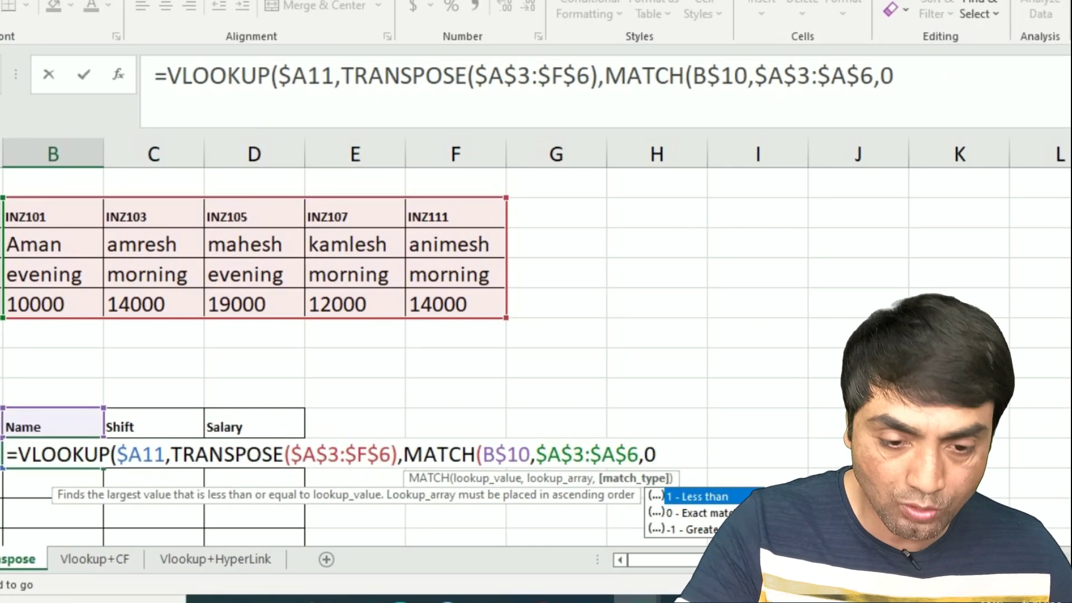
type(")")
type(",0")
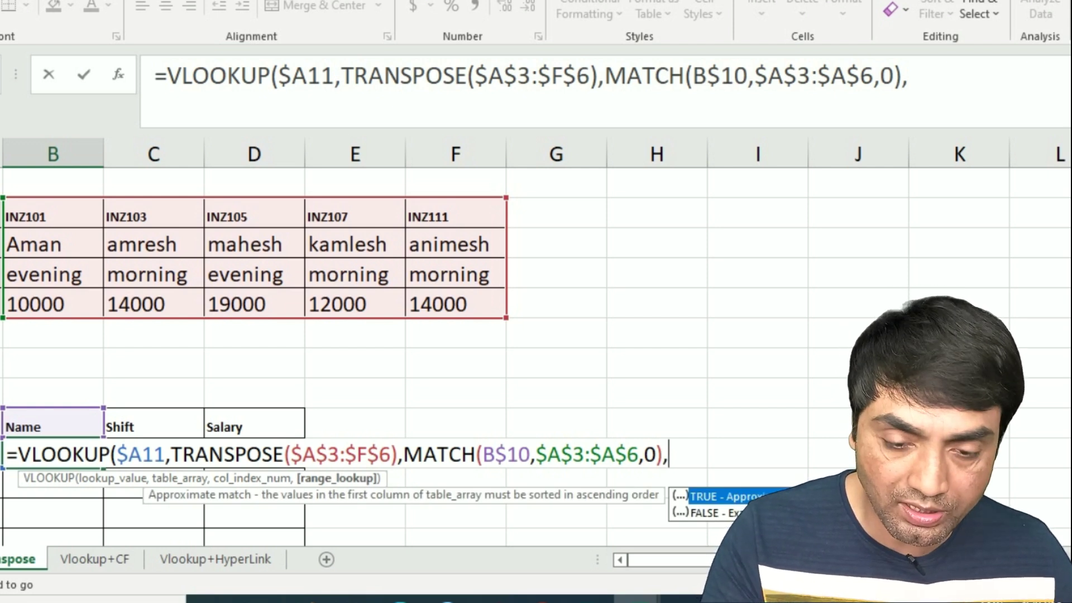
type(")")
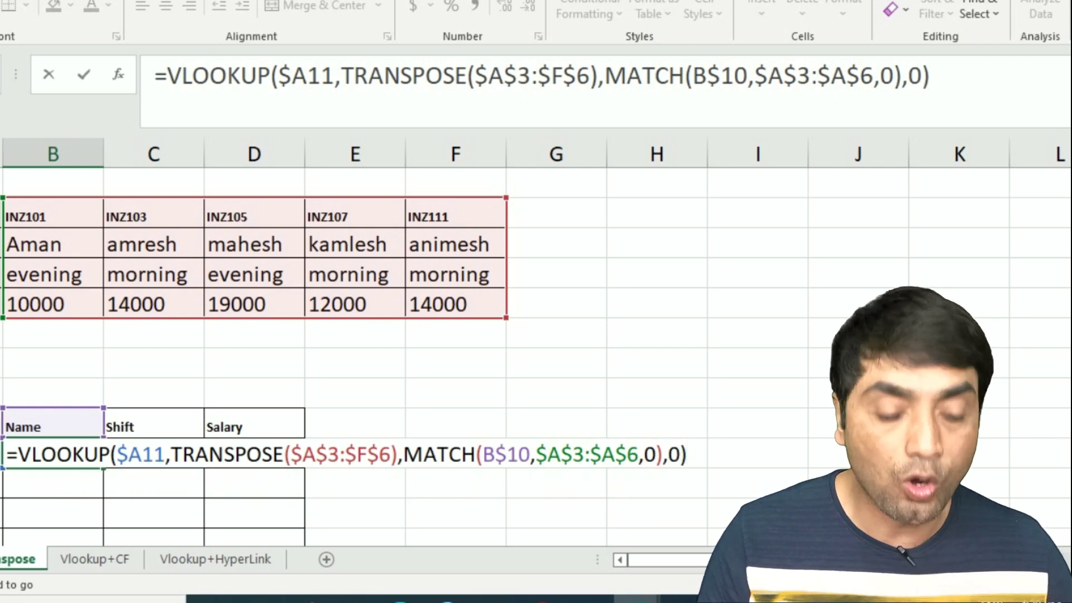
key("ctrl+shift+Return")
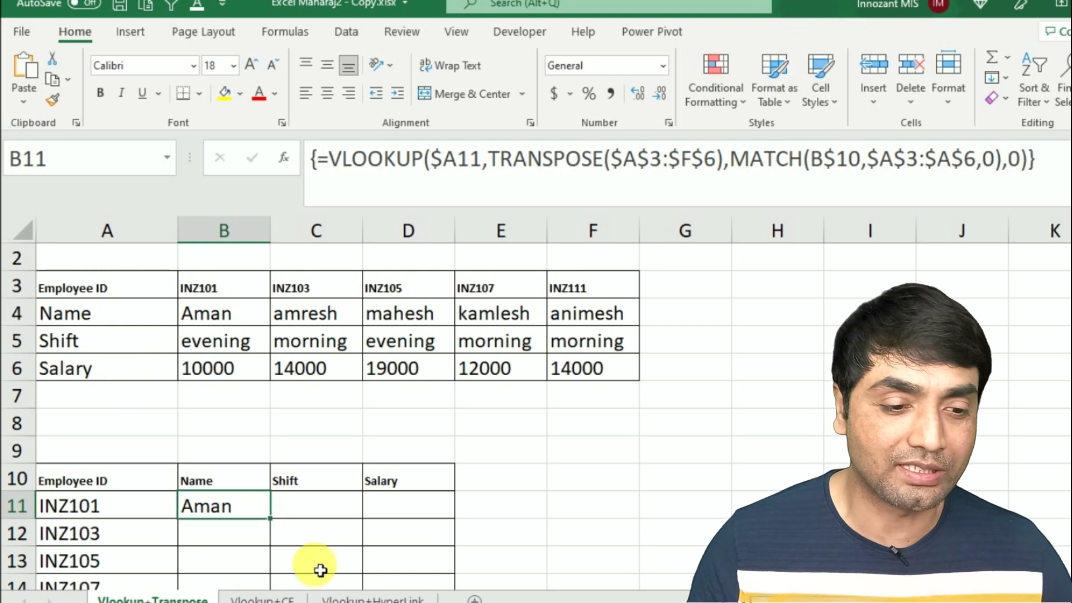
Fill B11's lookup formula right through D11 to cover Shift and Salary.
left_click_drag(272, 527, 398, 542)
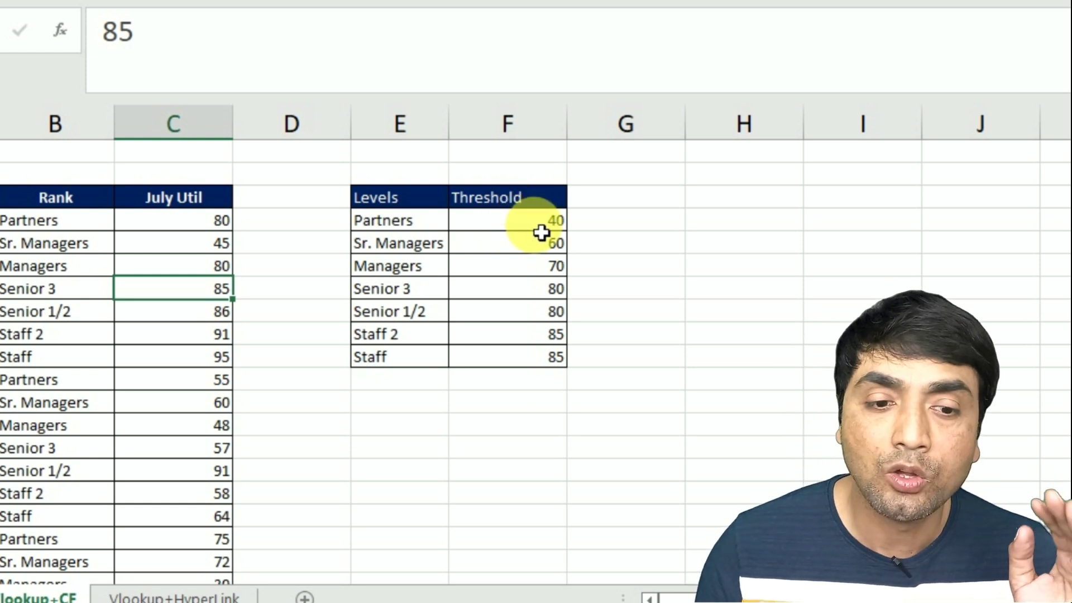
Point out the rank levels, their thresholds and the July Util values.
left_click(424, 223)
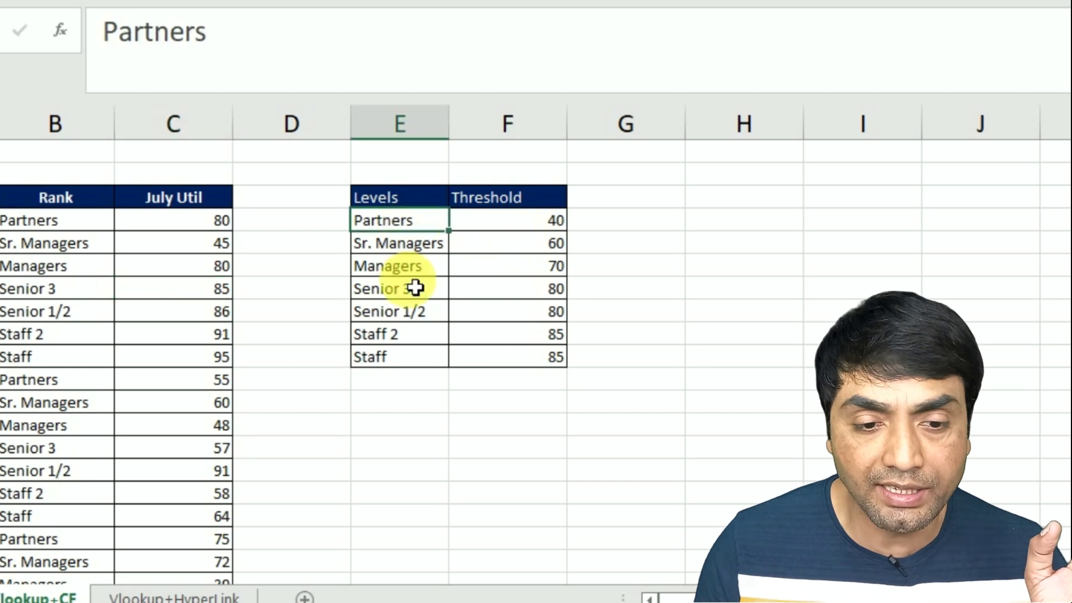
left_click(483, 338)
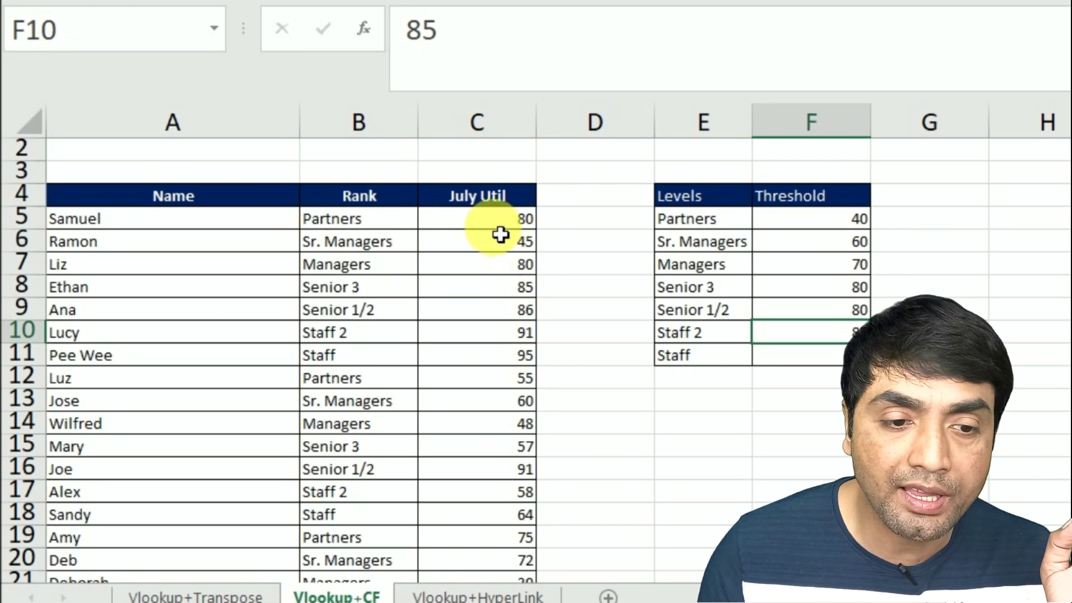
left_click(514, 223)
left_click(518, 310)
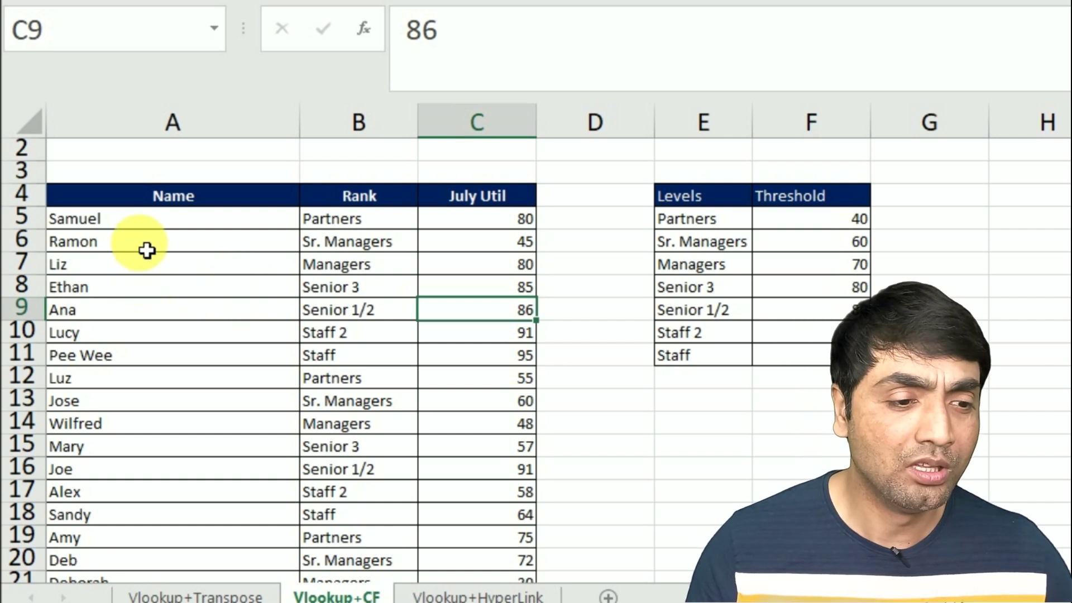
Select the employee data A5:C25 and bring up the Conditional Formatting menu.
left_click(146, 226)
key("ctrl+shift+Right")
key("ctrl+shift+Down")
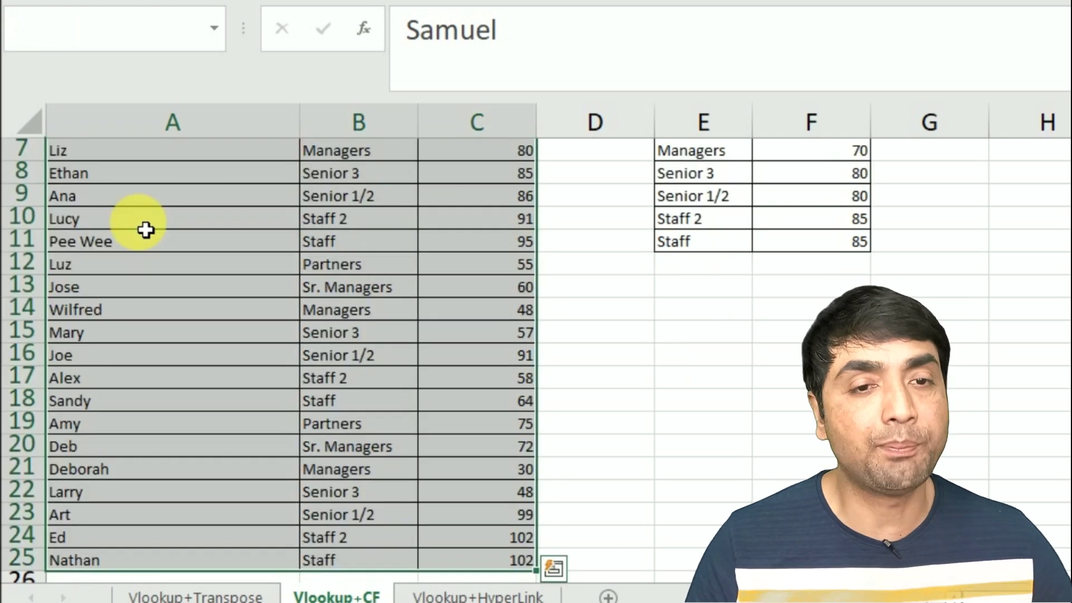
scroll(347, 172, "up", 2)
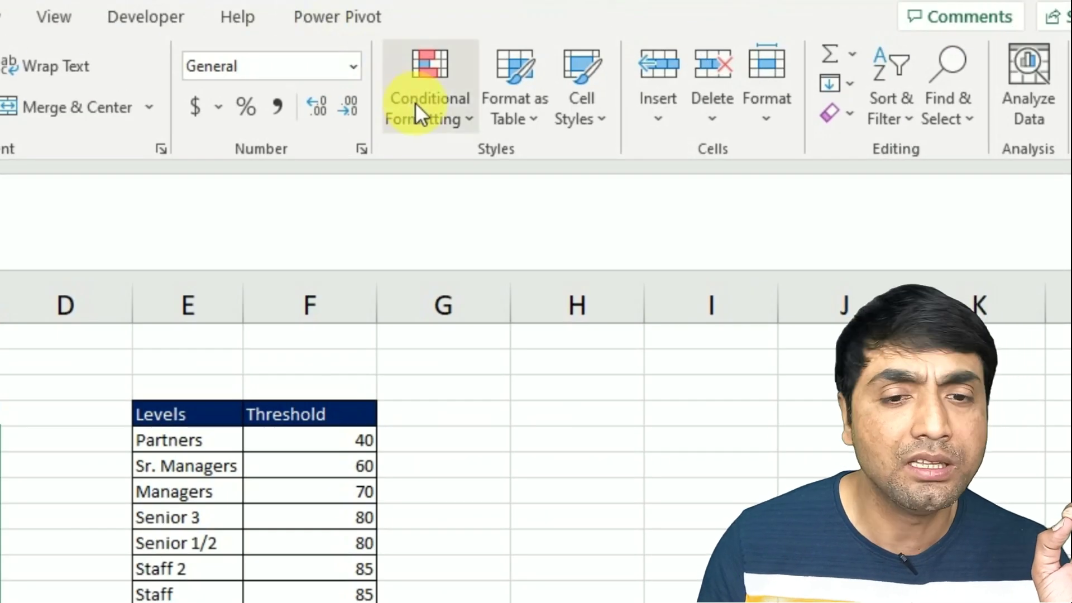
left_click(415, 102)
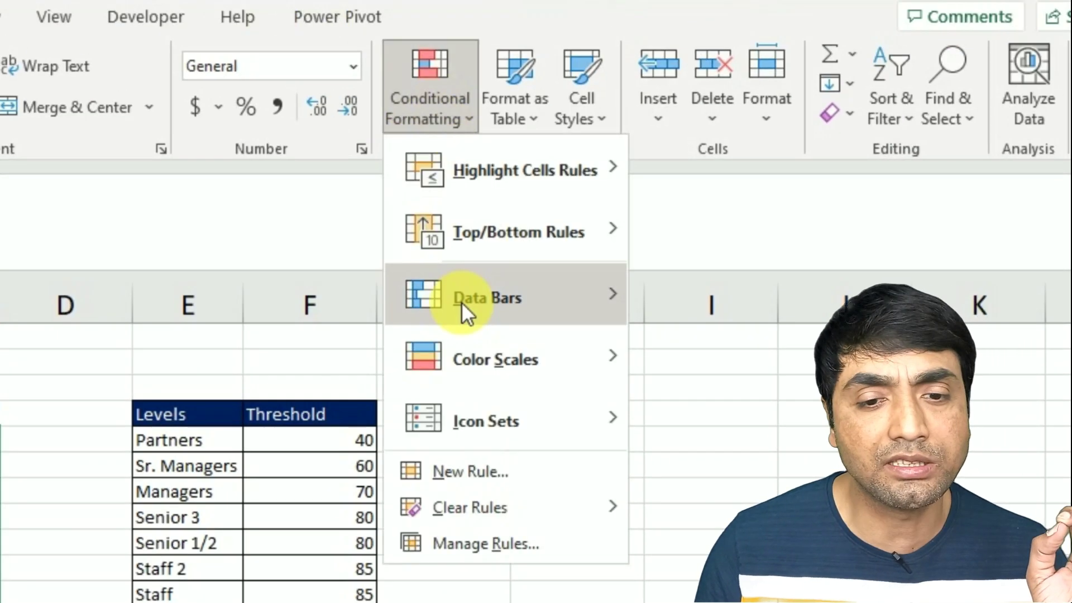
Create a new rule of type 'Use a formula to determine which cells to format'.
left_click(476, 475)
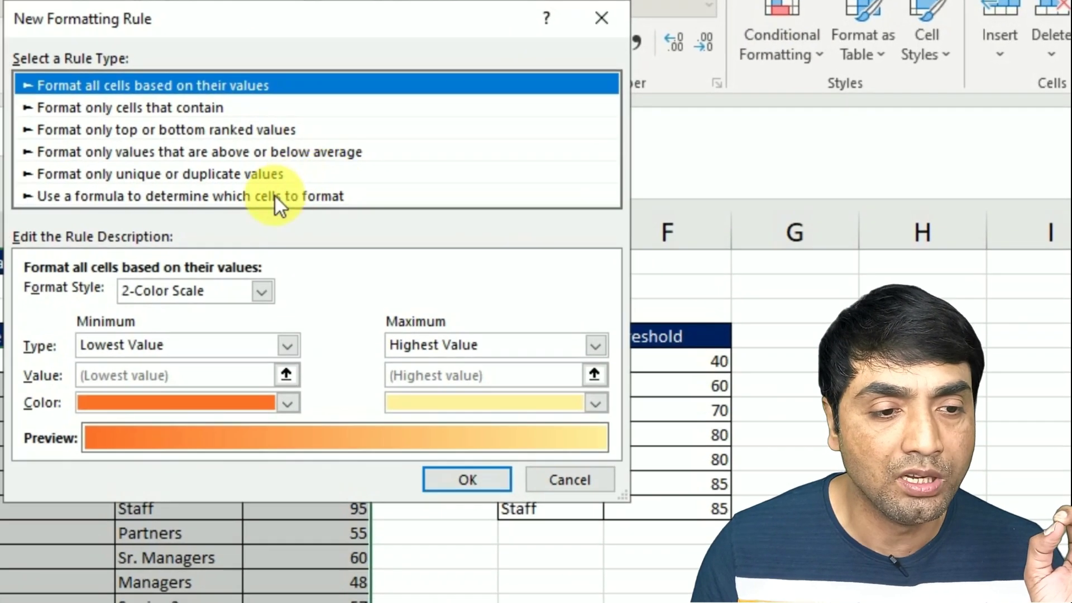
left_click(274, 197)
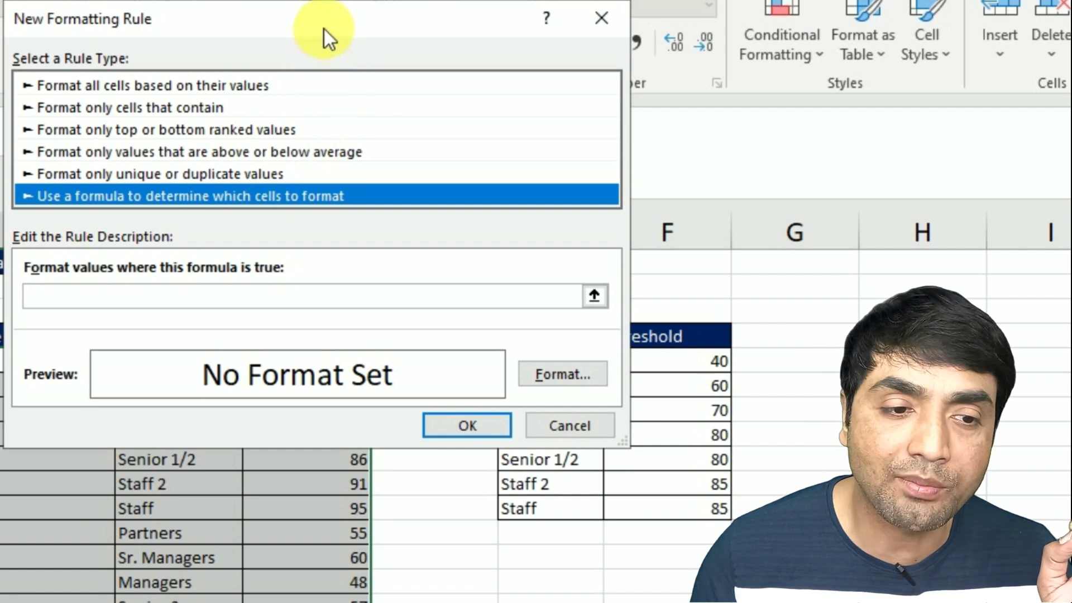
left_click_drag(324, 32, 586, 31)
left_click(271, 257)
Enter the rule =$C5<VLOOKUP($B5,$E$5:$F$11,2,0), making the B5 row relative.
type("=")
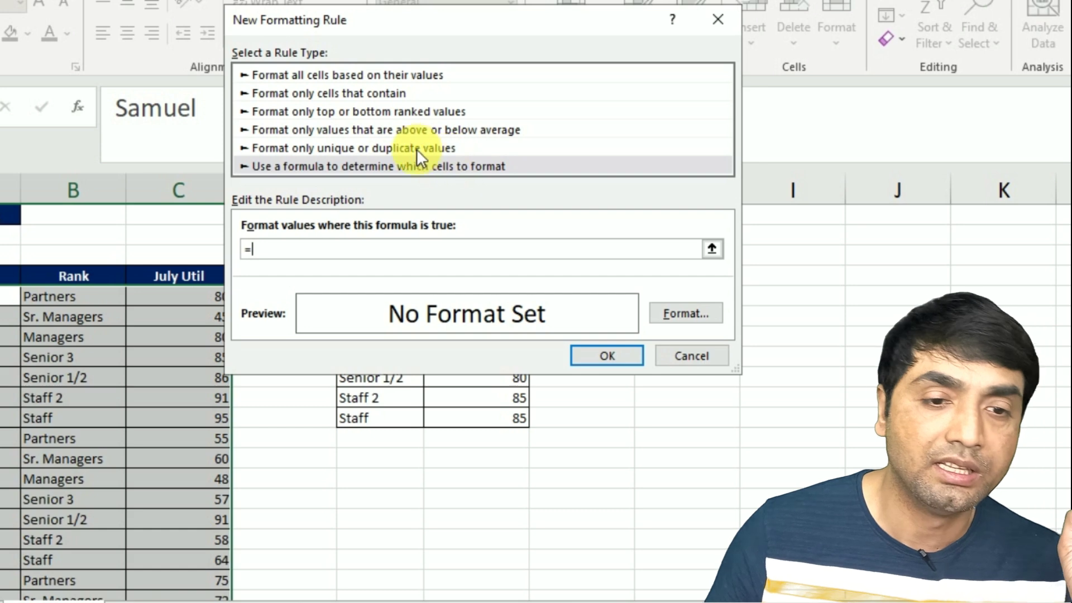
left_click_drag(393, 28, 477, 48)
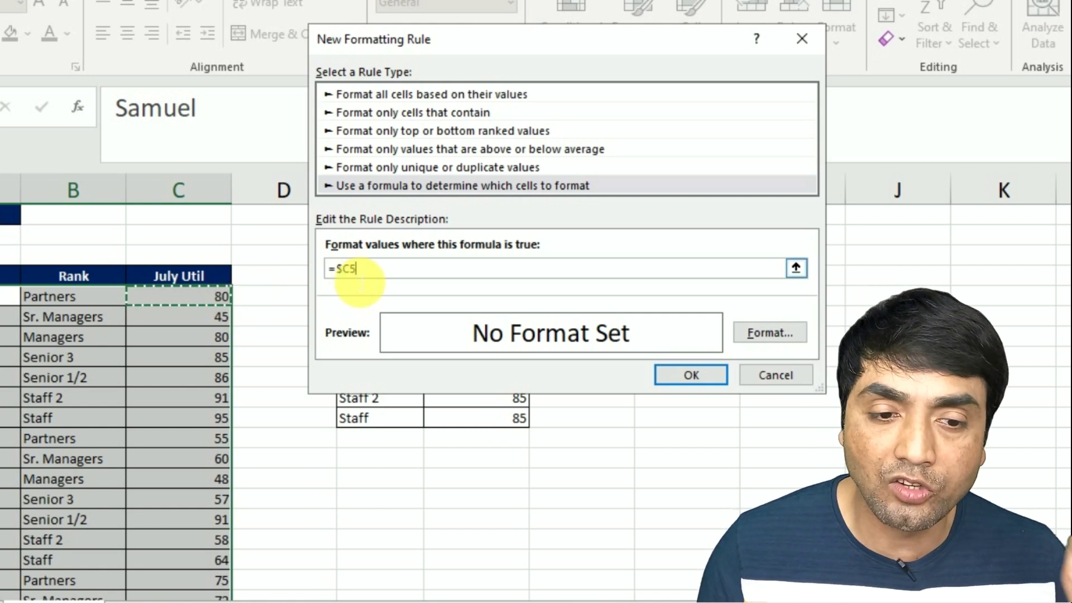
type("<")
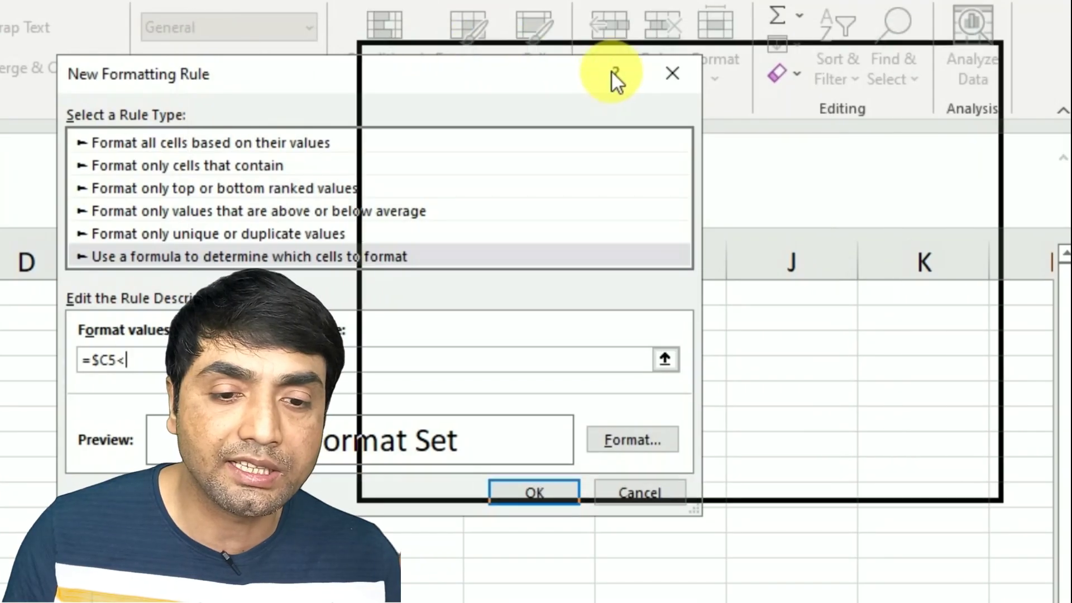
left_click_drag(513, 51, 614, 79)
type("vlookup")
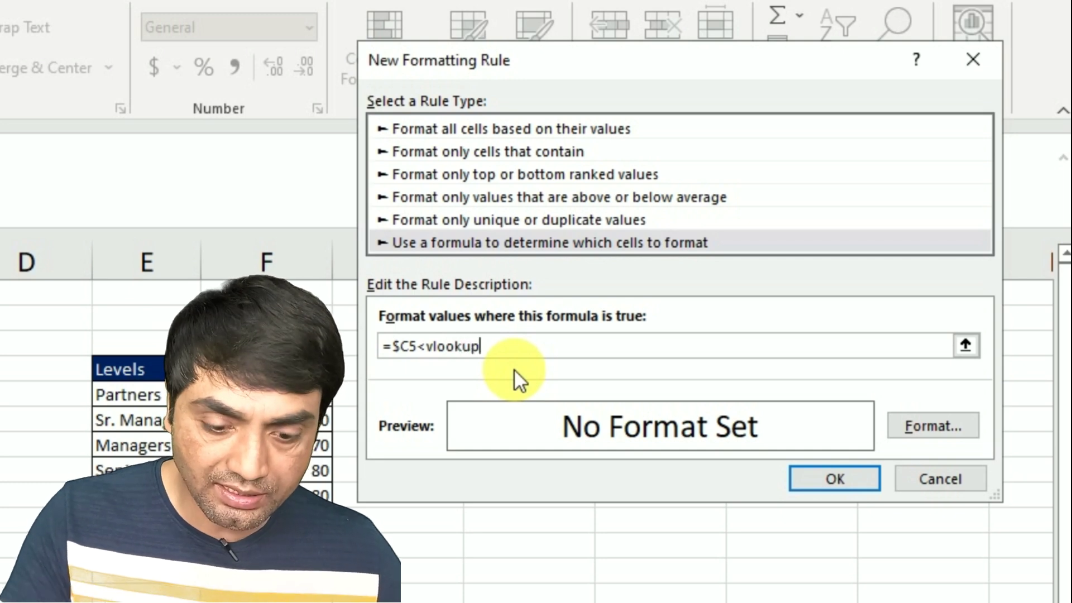
type("(")
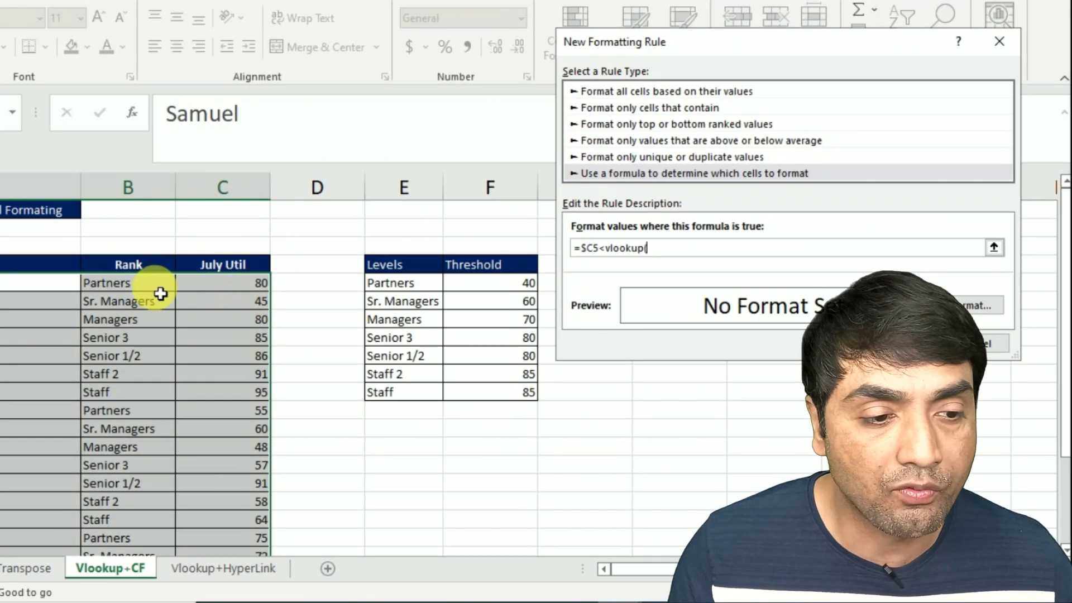
left_click(140, 296)
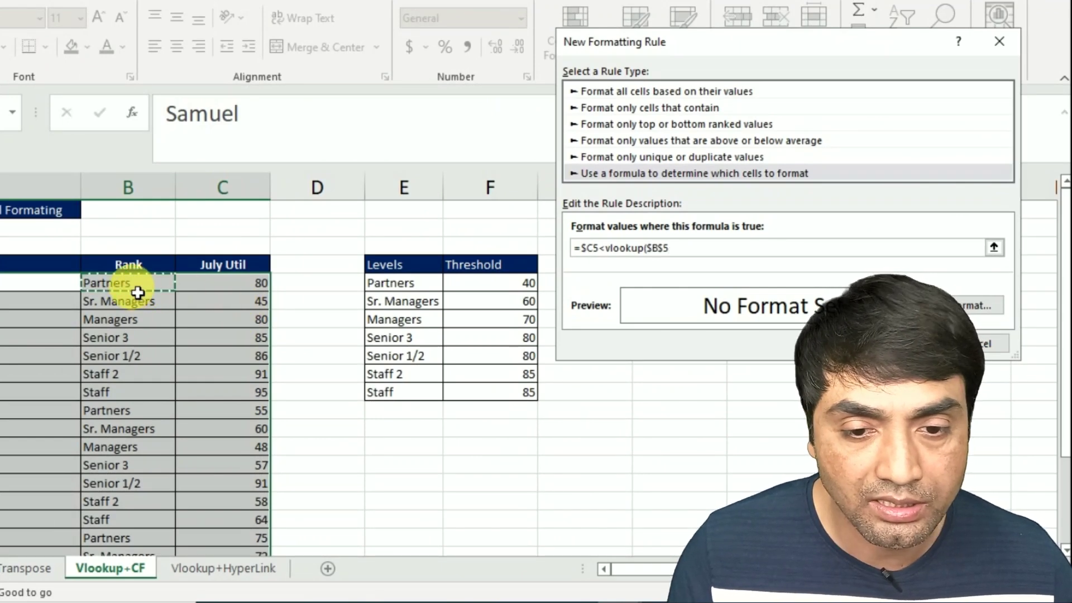
type(",")
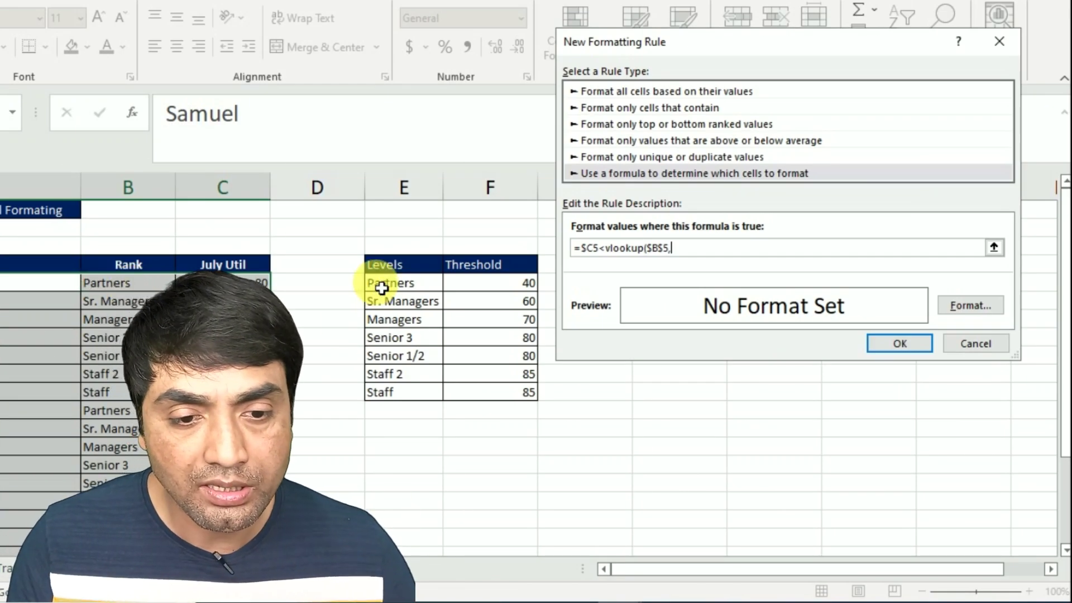
left_click_drag(389, 300, 496, 393)
type(",2")
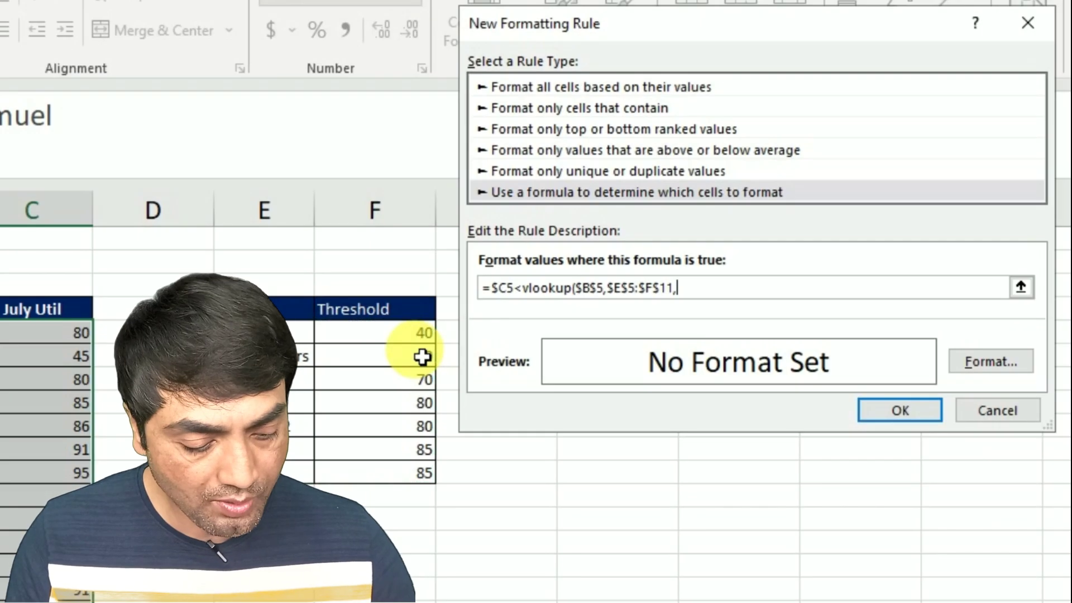
type(",0")
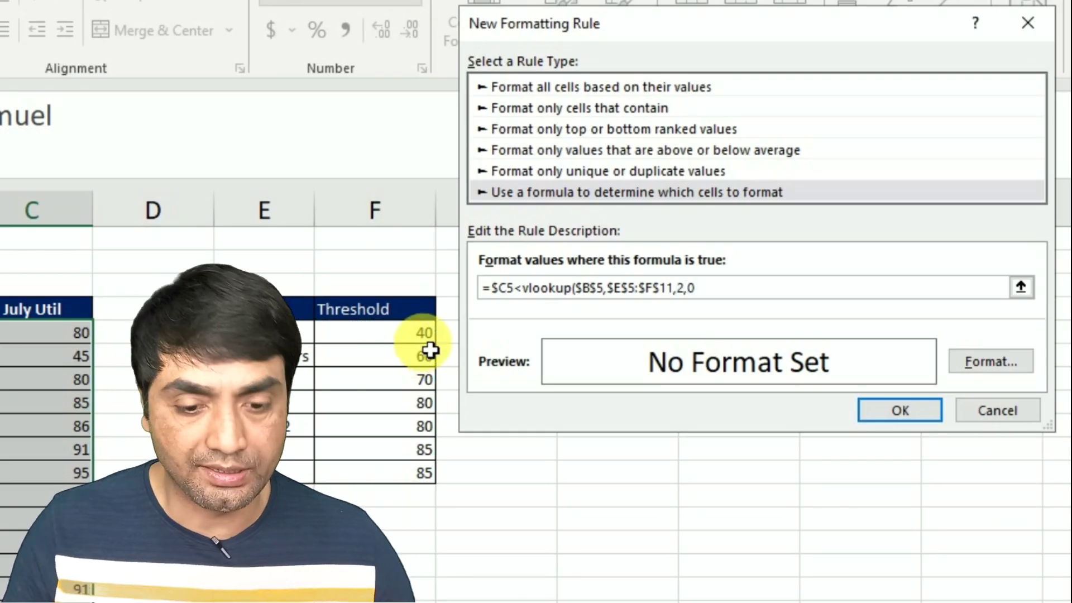
type(")")
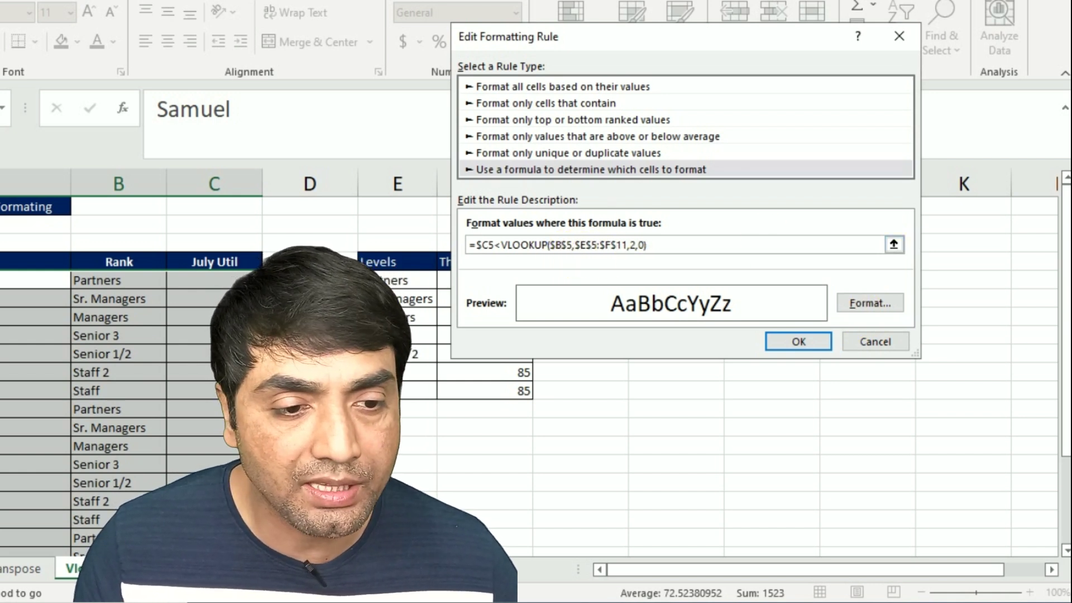
left_click(563, 244)
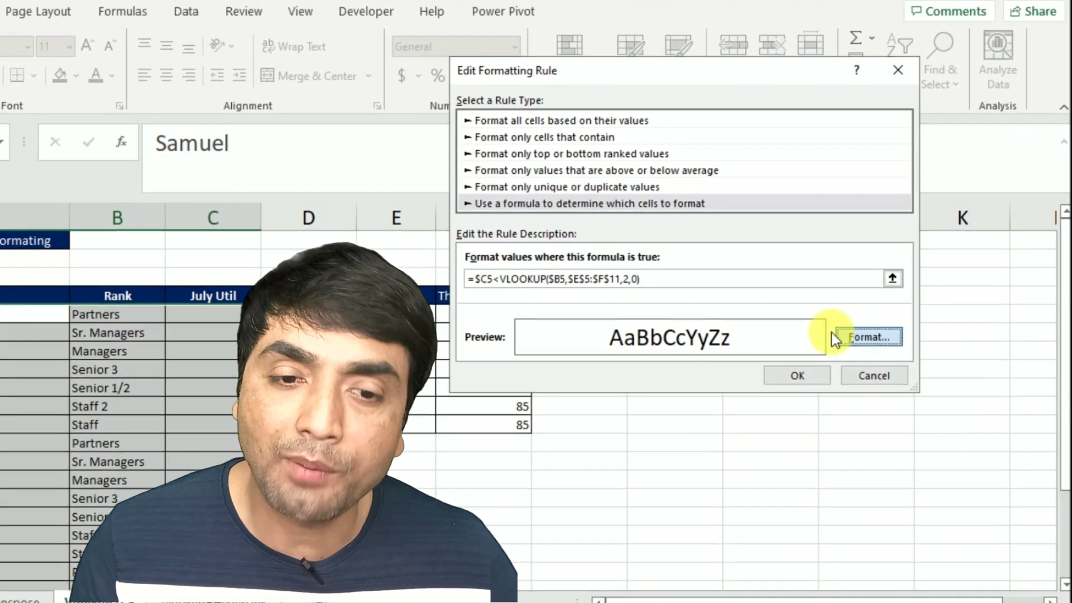
Set a red fill as the rule's format and confirm the rule.
left_click(868, 307)
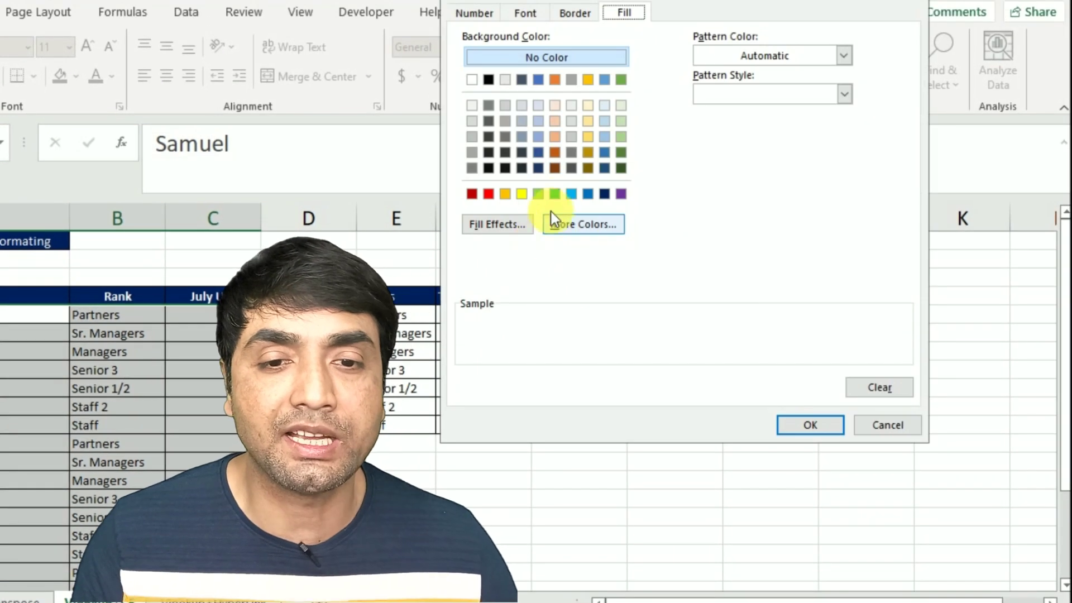
left_click(490, 194)
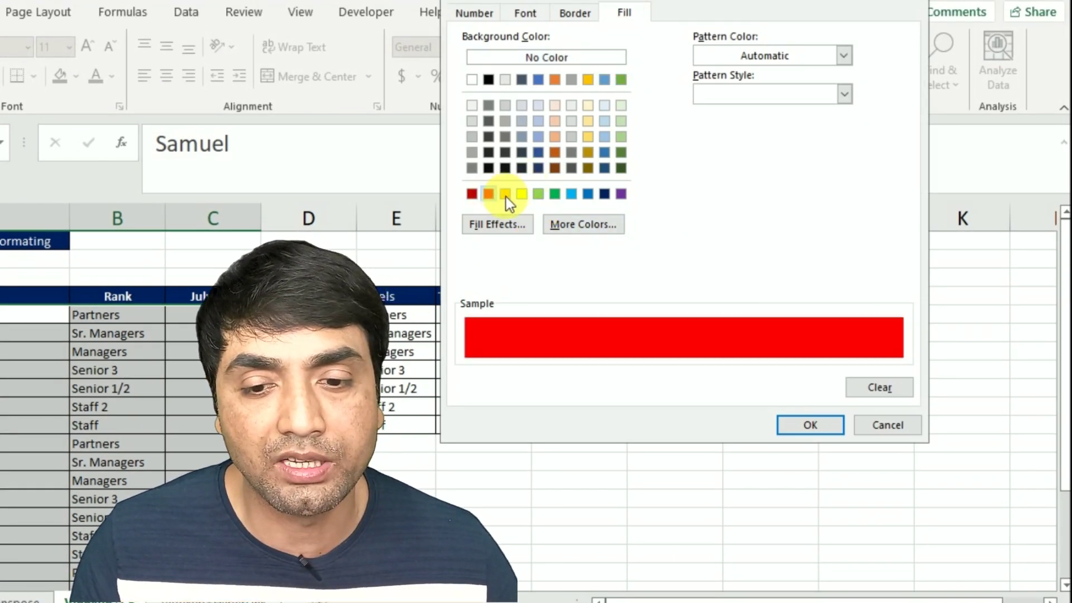
left_click(802, 422)
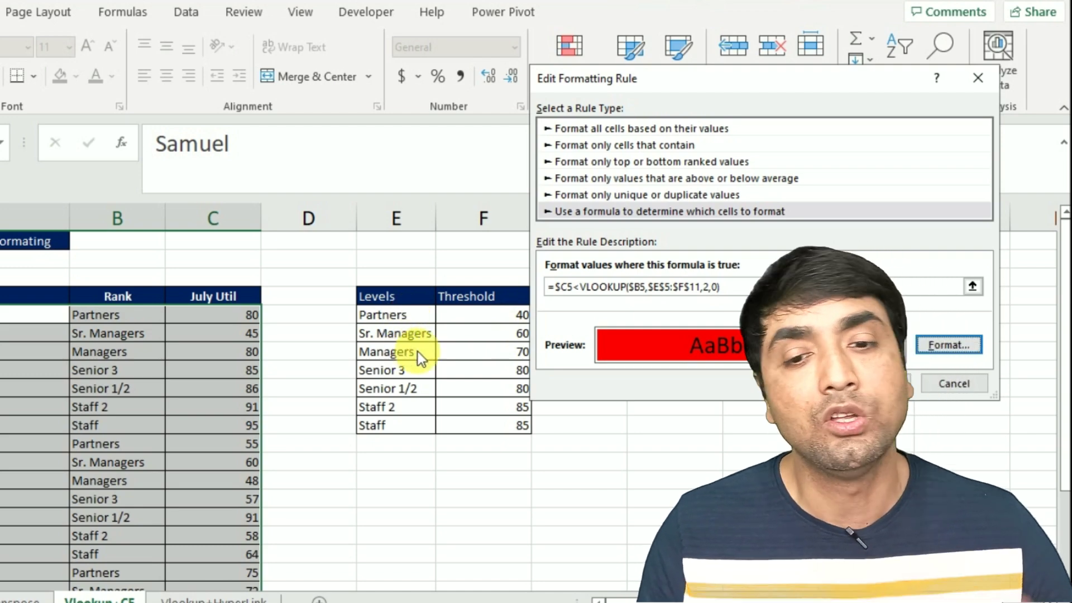
key("Return")
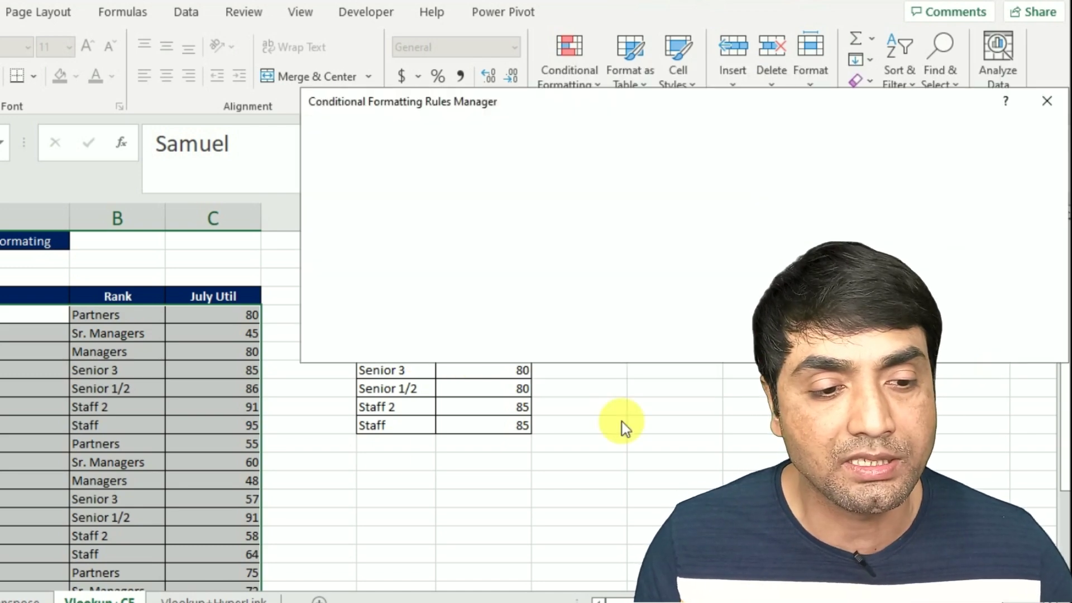
Apply the red rule and compare Ramon's highlighted row with the Levels and Threshold table.
left_click(921, 355)
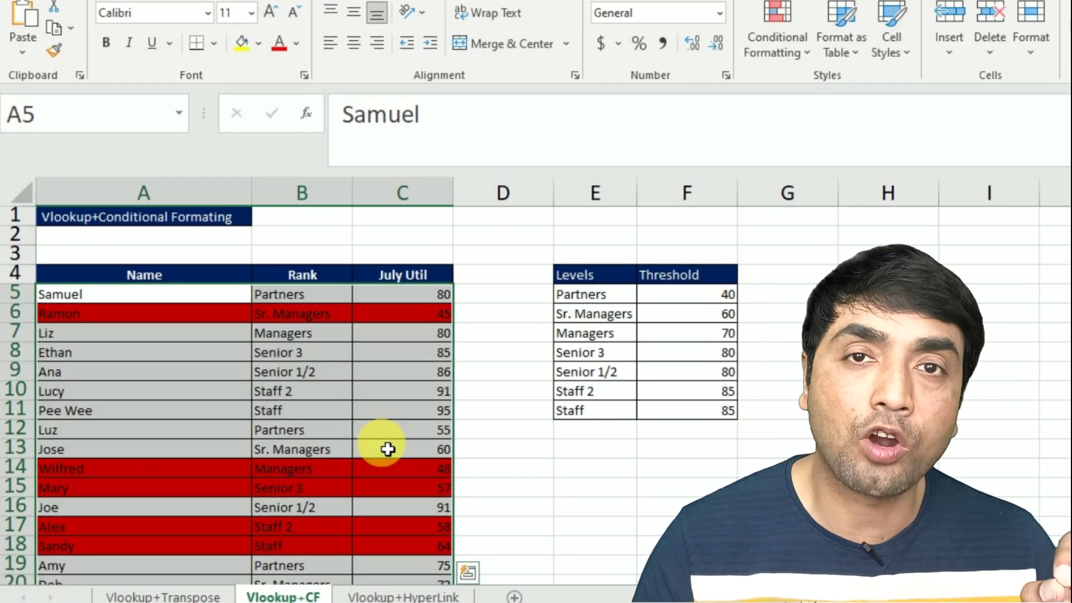
left_click(717, 320)
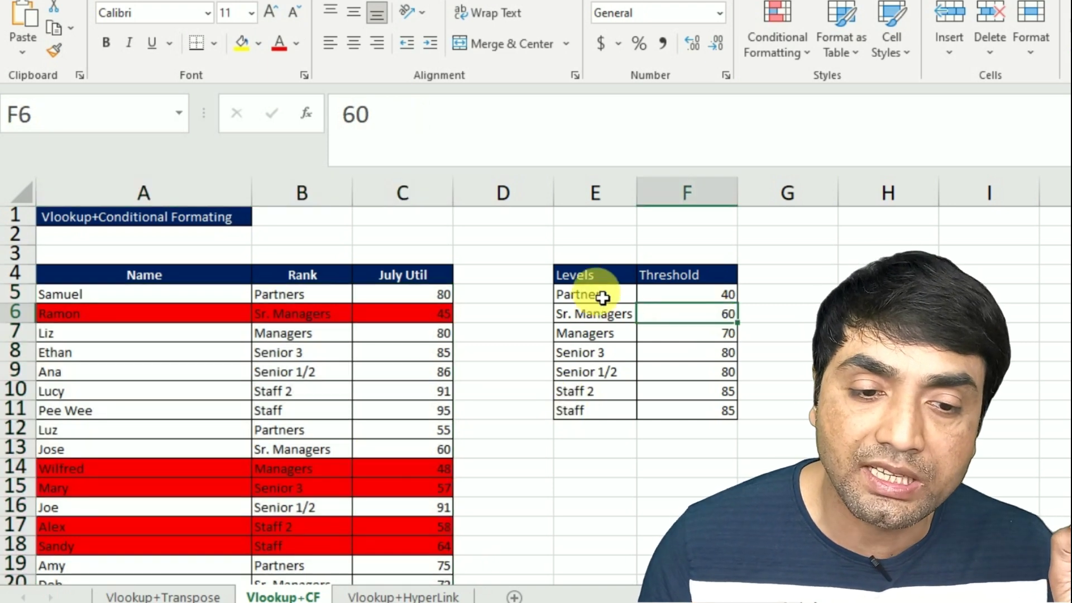
left_click_drag(575, 275, 726, 411)
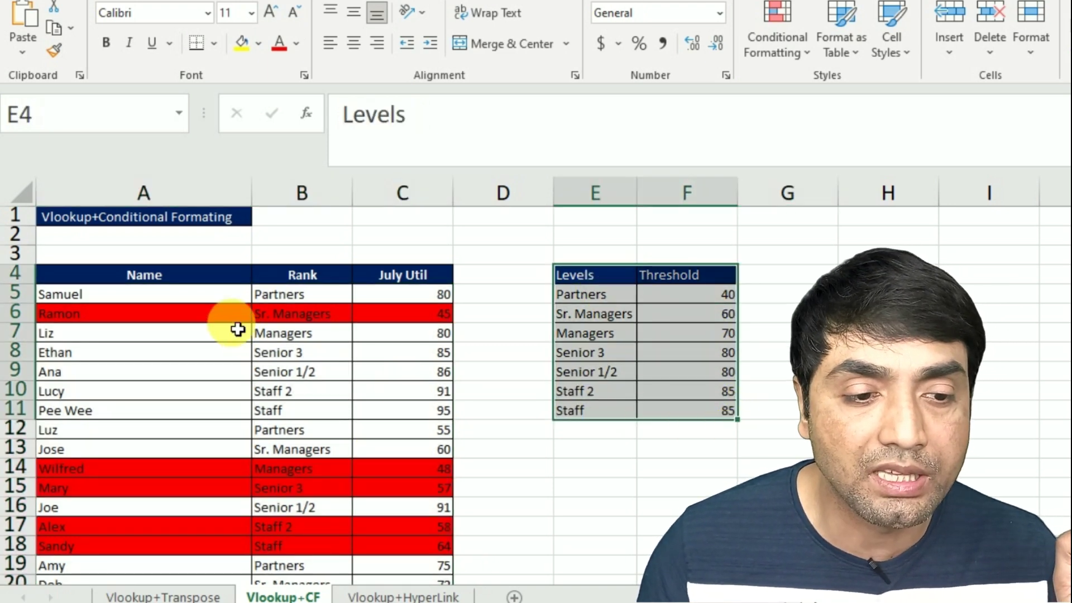
left_click_drag(234, 316, 237, 333)
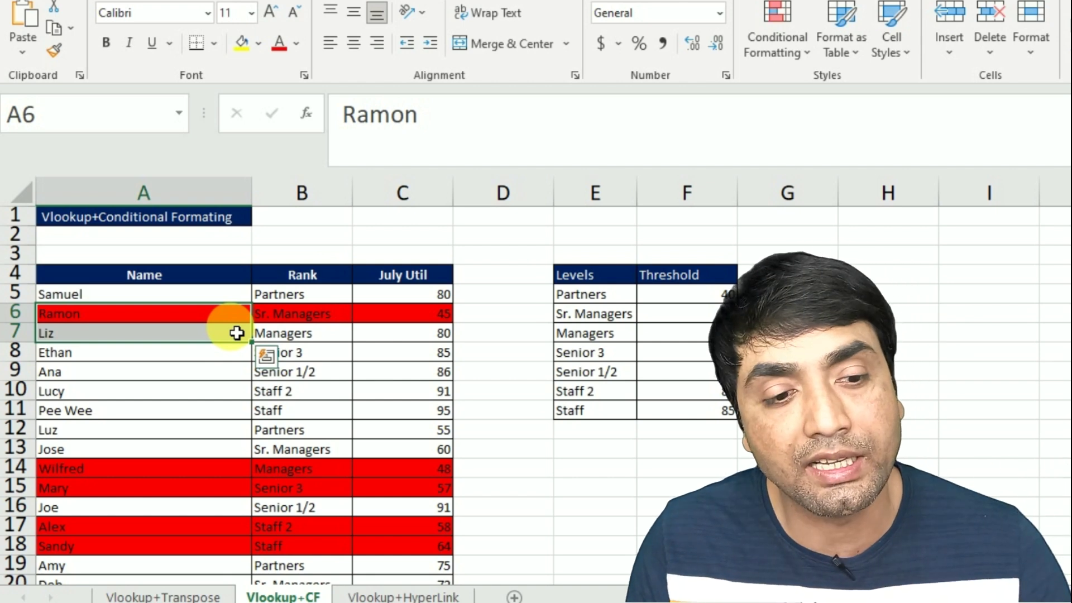
Compare ranks with thresholds like Partners 40, then change C5's July Util from 80 to 39.
left_click(593, 298)
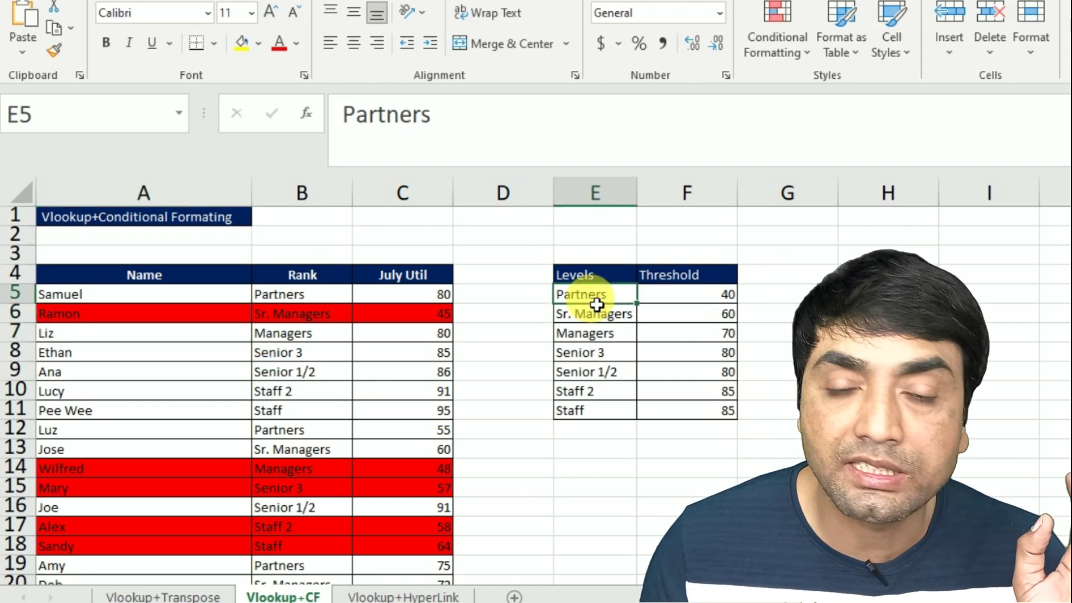
left_click(290, 314)
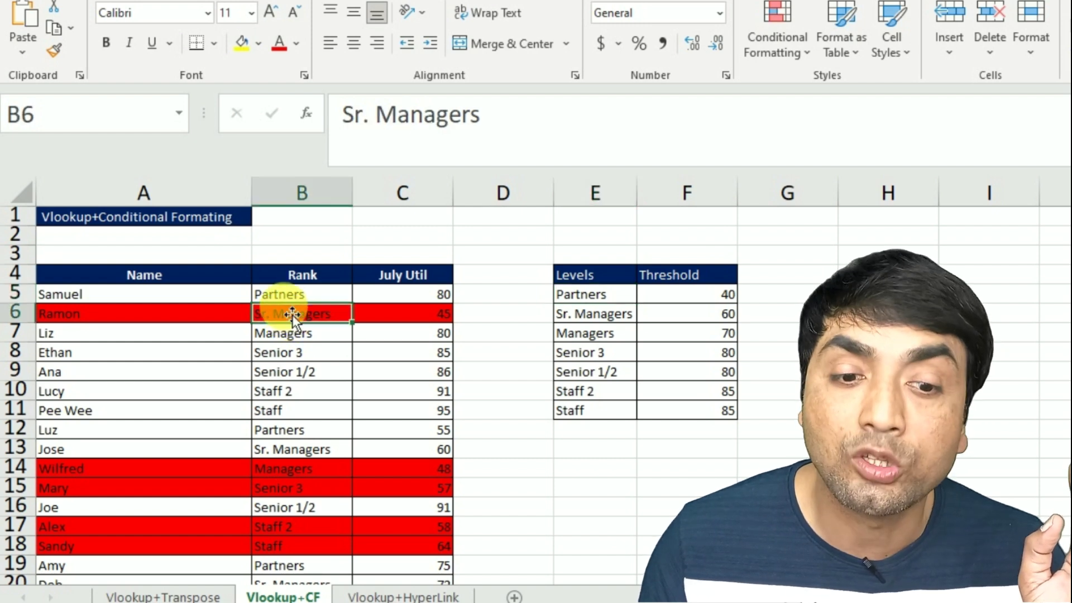
left_click(632, 300)
left_click(720, 296)
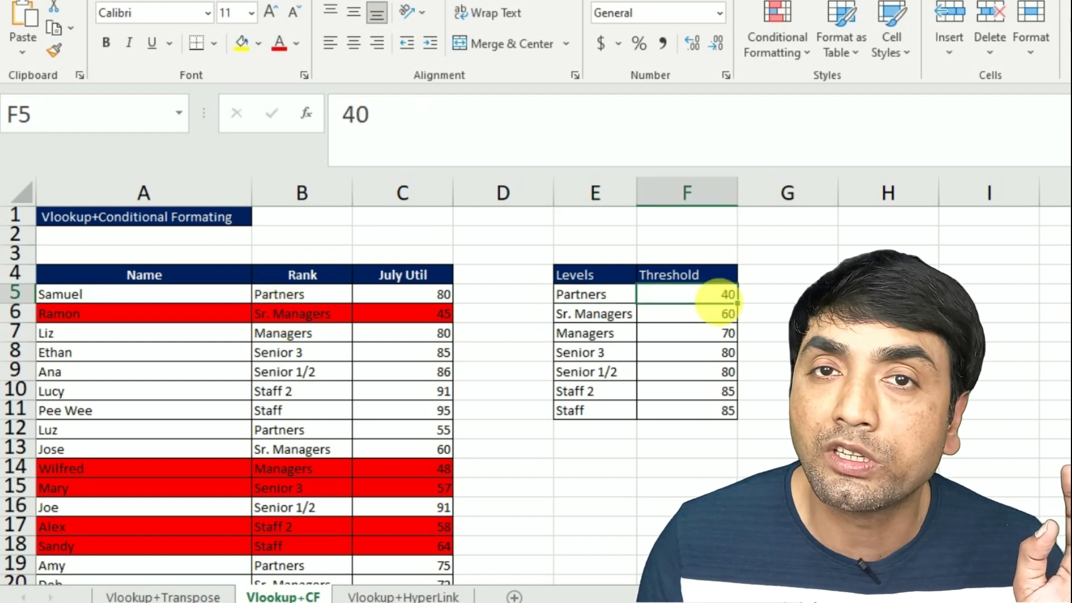
left_click(442, 302)
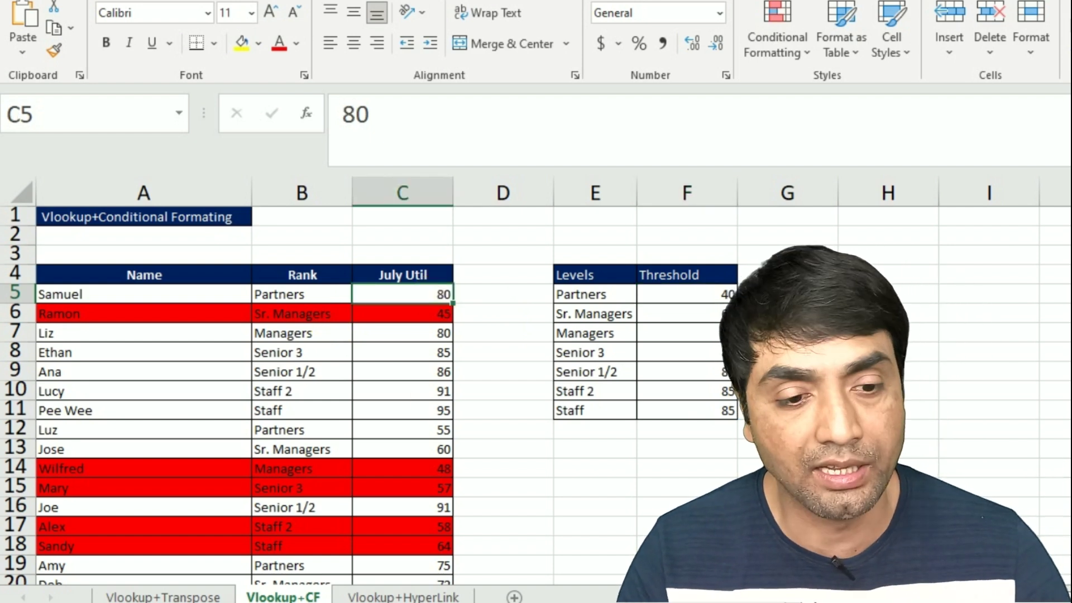
type("39")
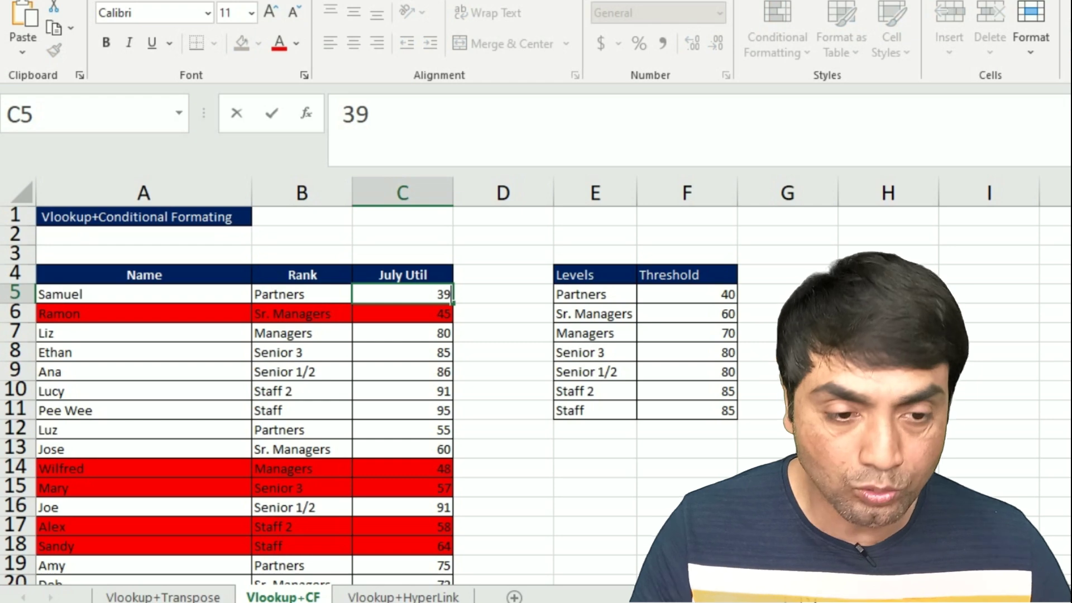
key("Return")
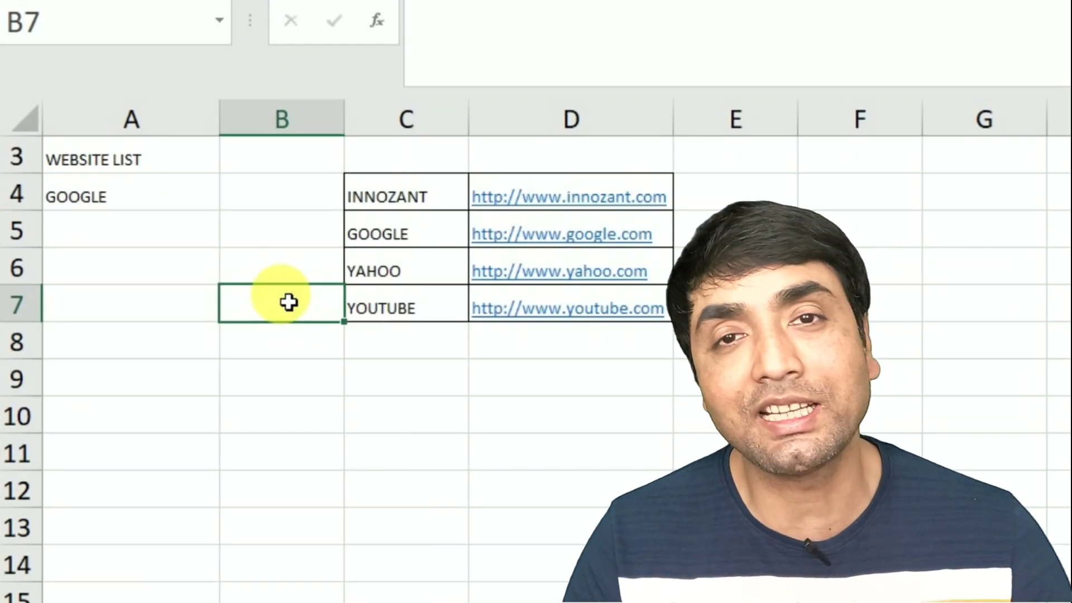
Choose INNOZANT from A4's website dropdown and select B4 for the link formula.
left_click(425, 201)
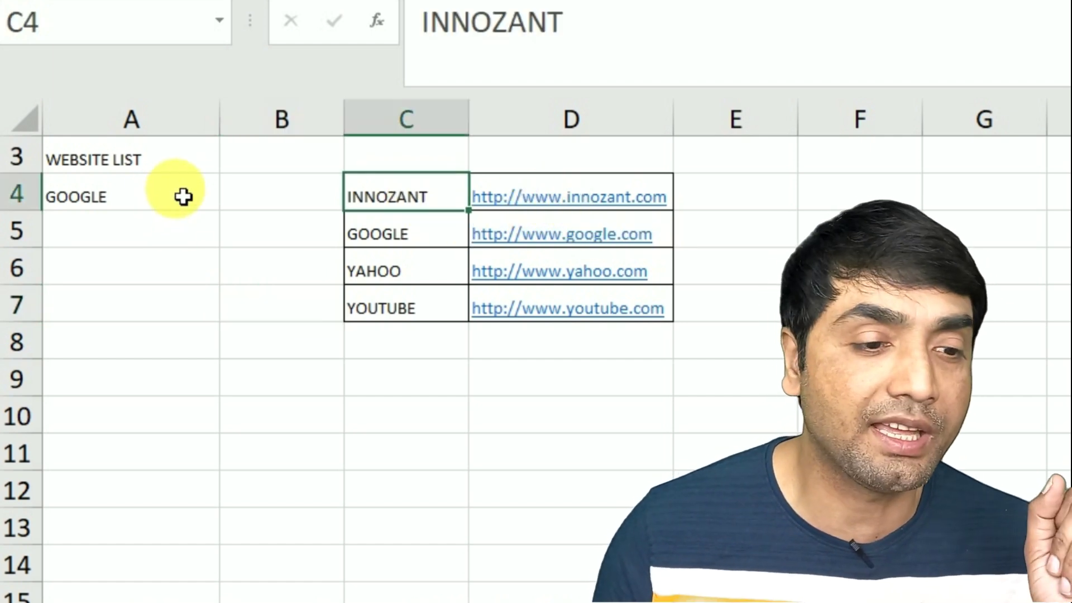
left_click(264, 200)
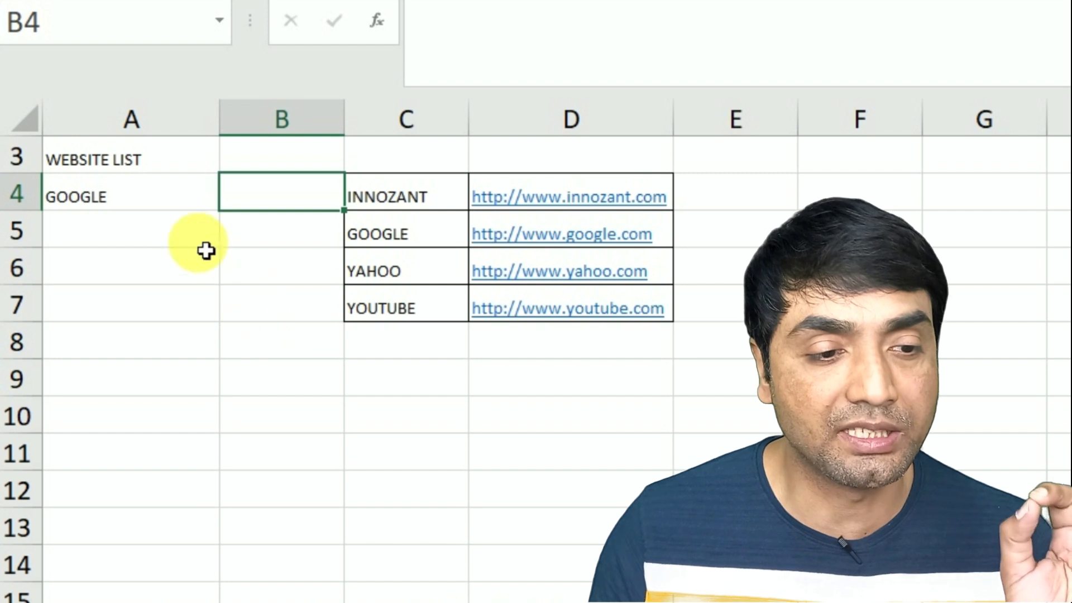
left_click(154, 200)
left_click(226, 202)
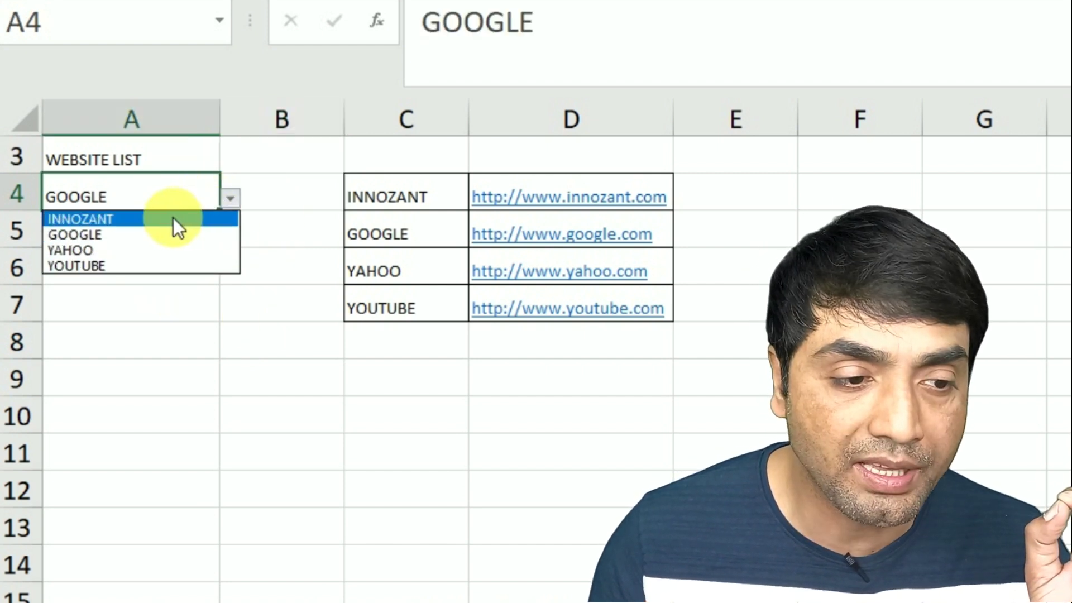
left_click(174, 219)
left_click(264, 209)
type("=")
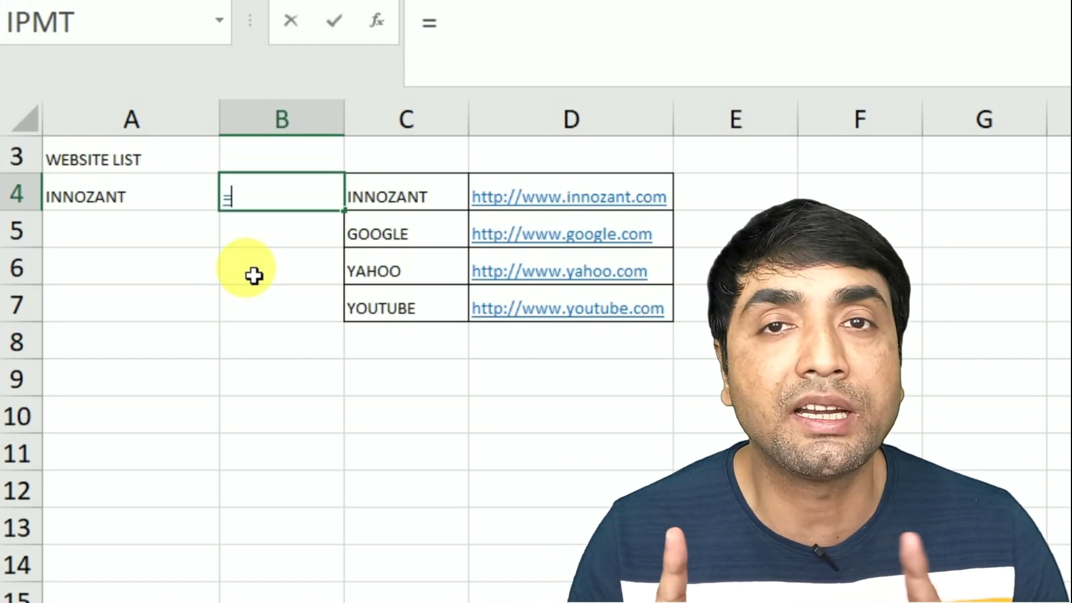
In B4 begin =HYPERLINK(VLOOKUP(A4, using function autocomplete.
type("h")
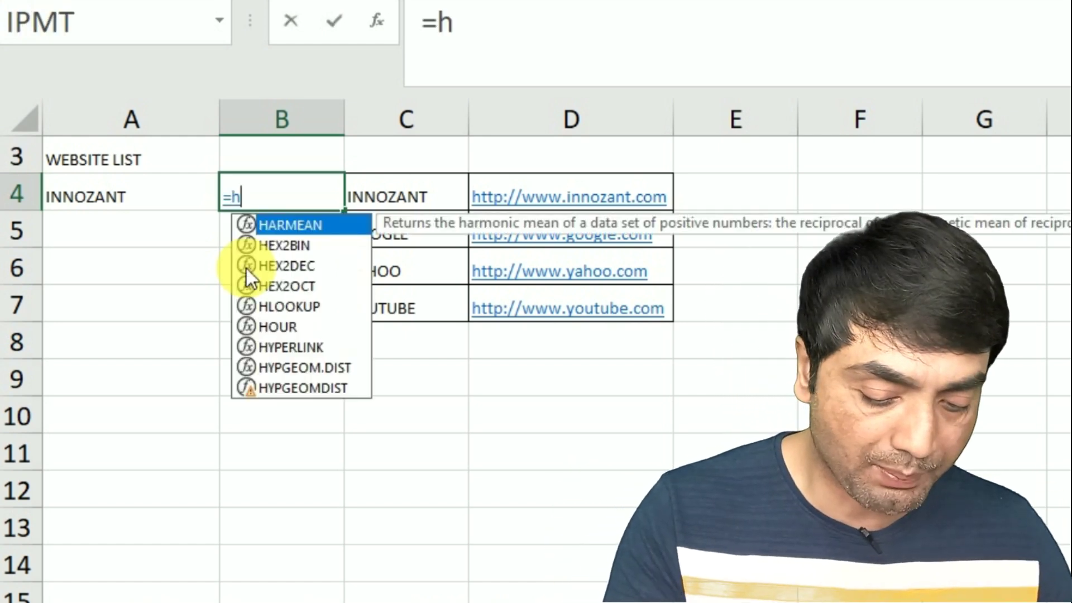
type("yper")
key("Tab")
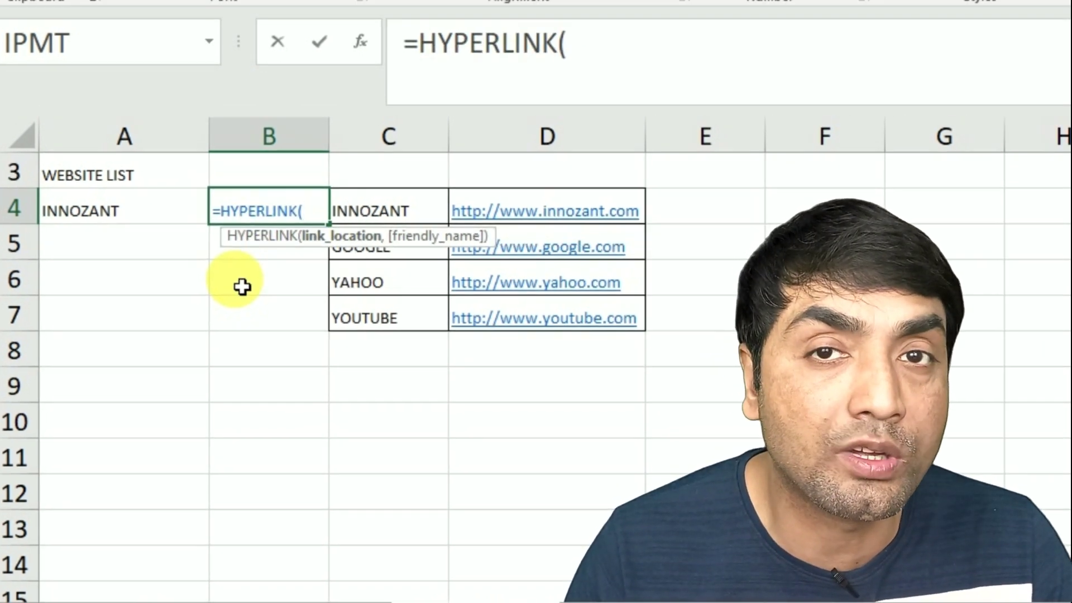
type("vl")
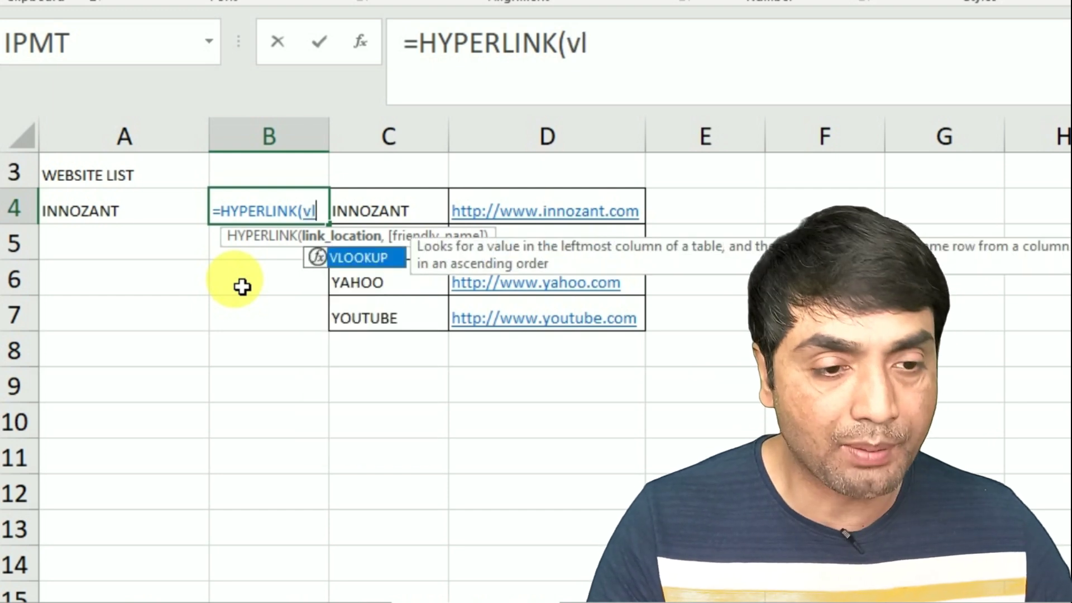
type("o")
key("Tab")
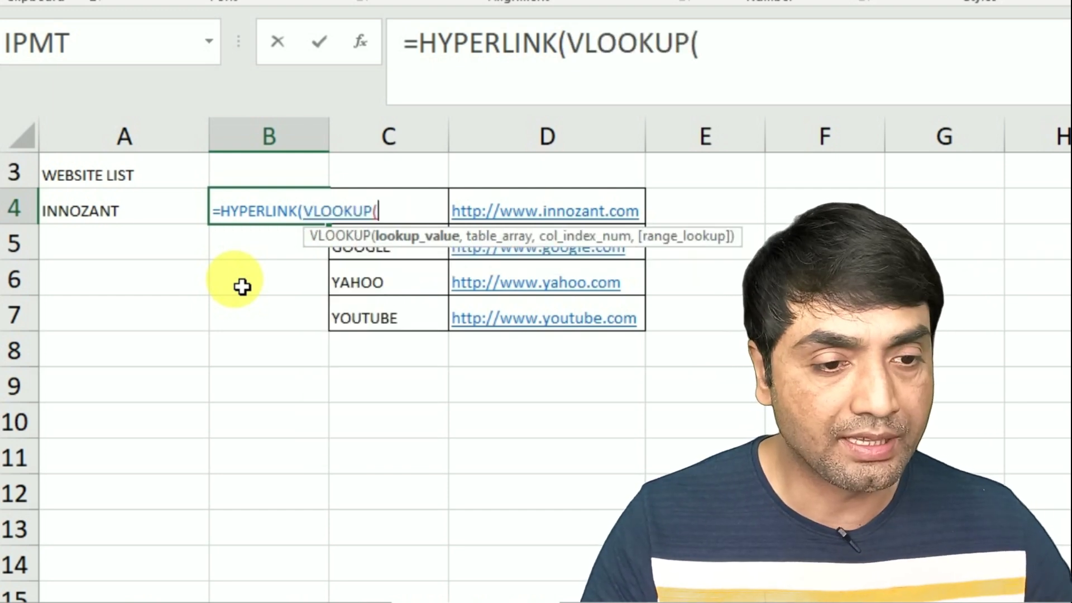
left_click(114, 223)
type(",")
Complete the lookup on $C$4:$D$7, column 2, exact match, with A4 as the link label.
scroll(394, 357, "up", 1)
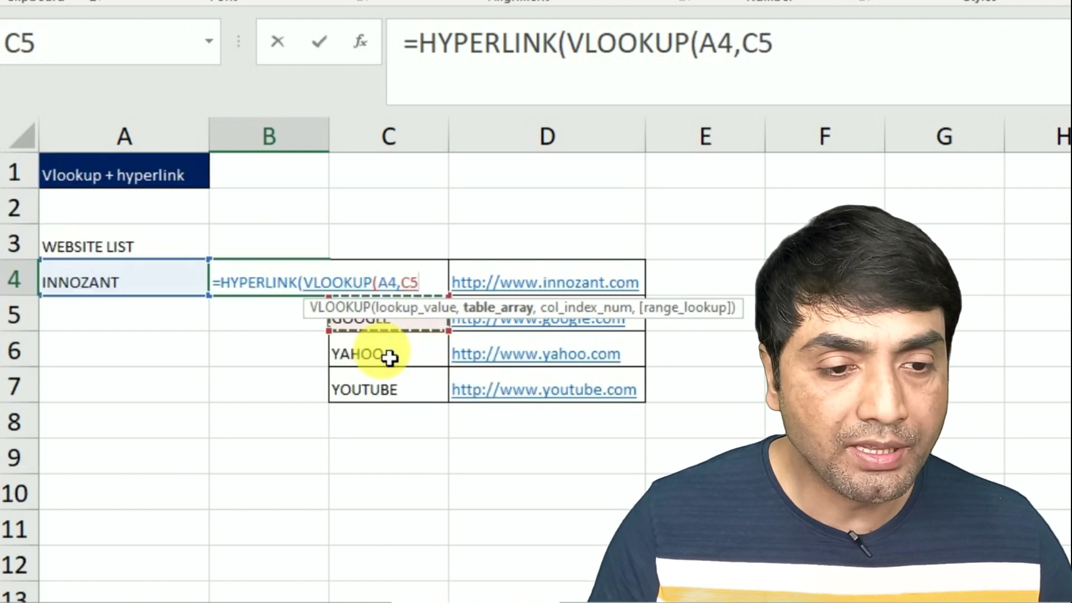
key("shift+Down")
key("shift+Right")
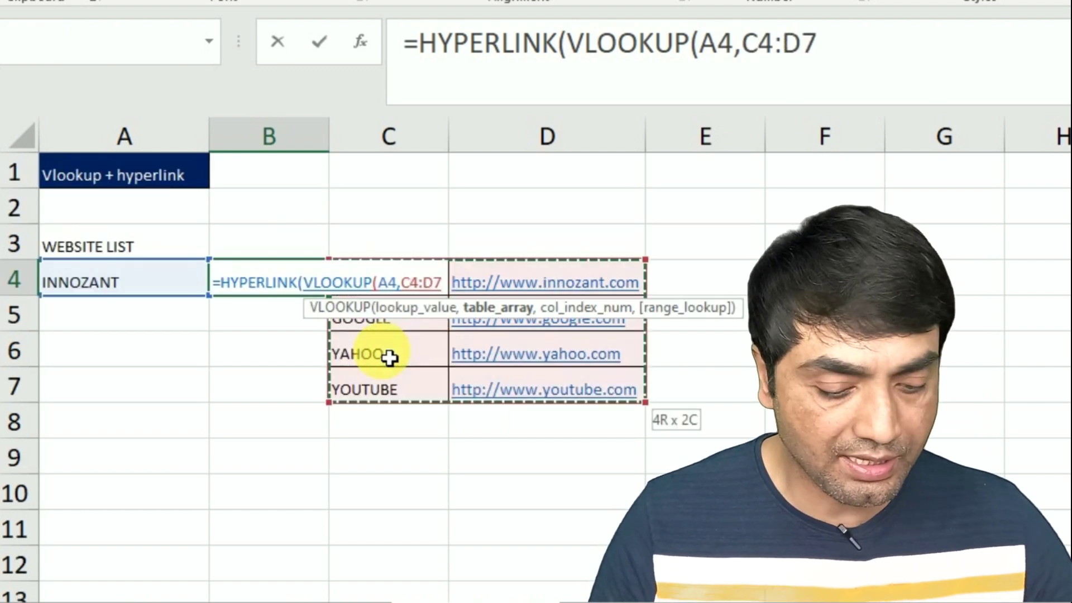
key("F4")
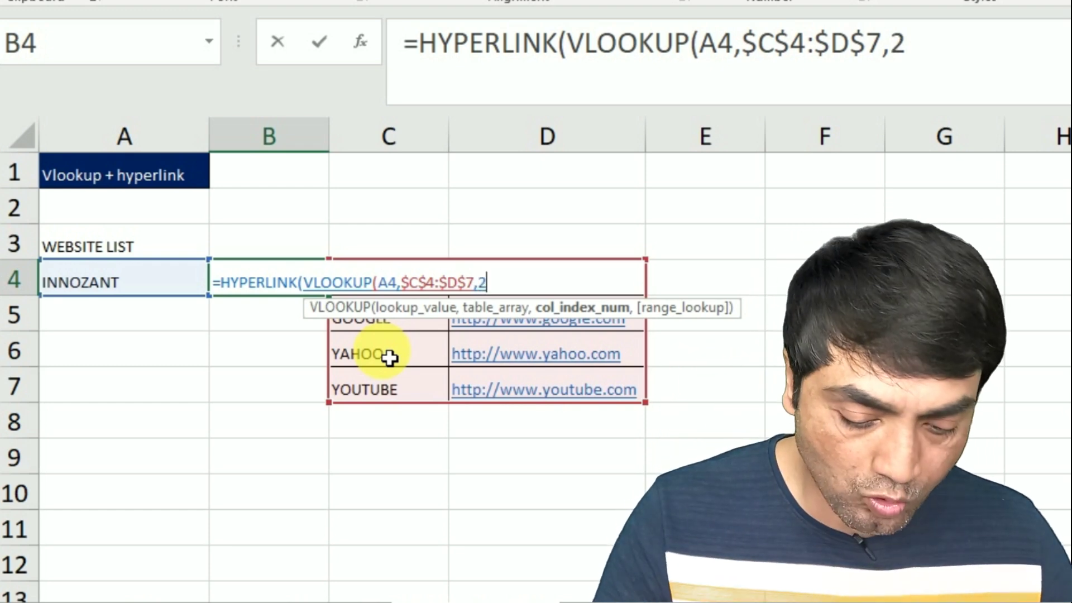
type(",0),")
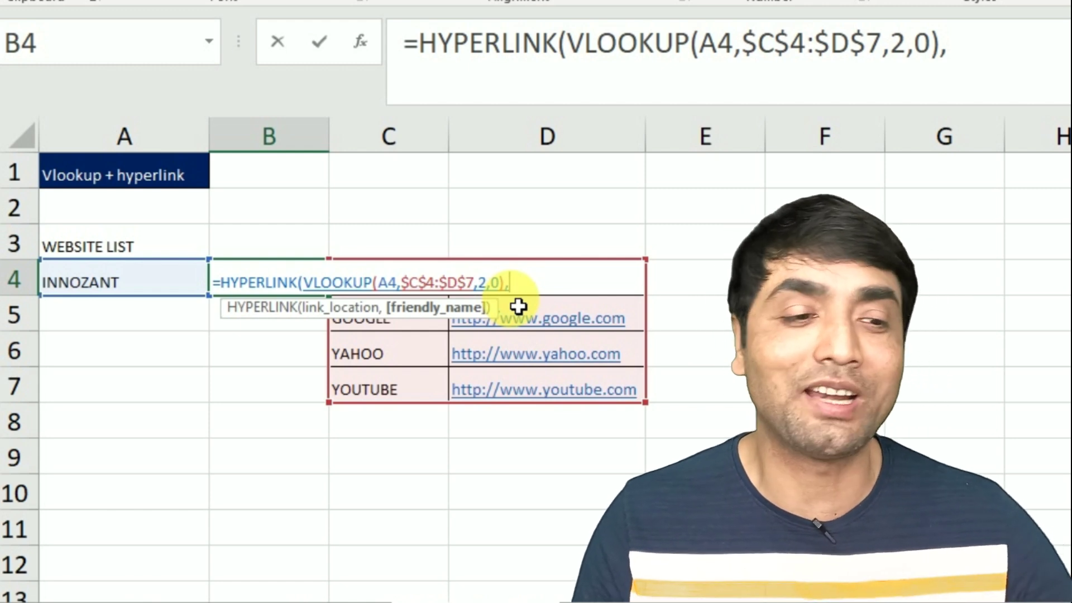
left_click(152, 287)
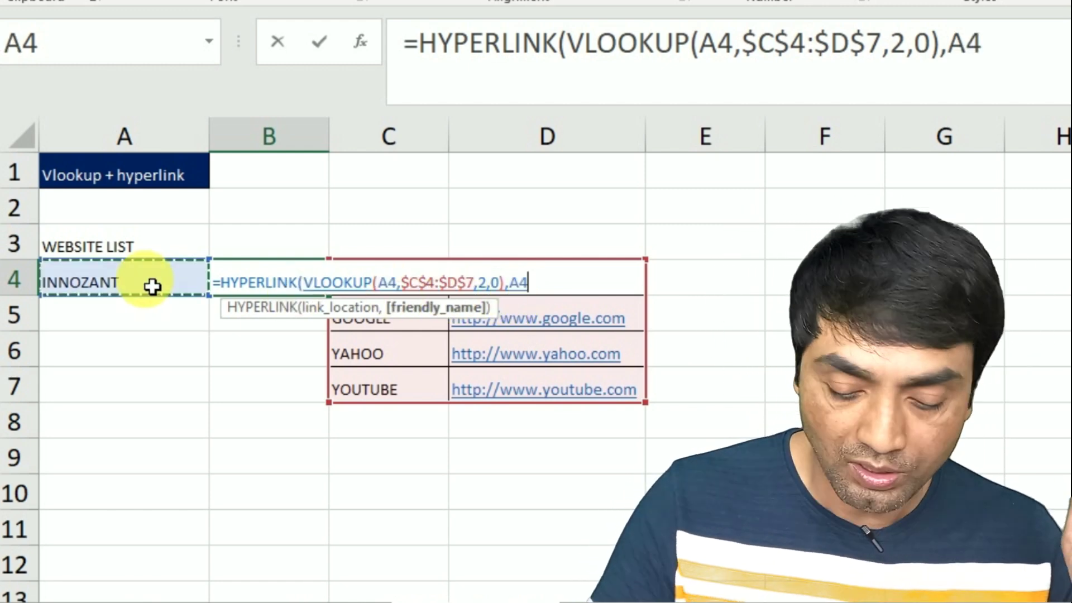
type(")")
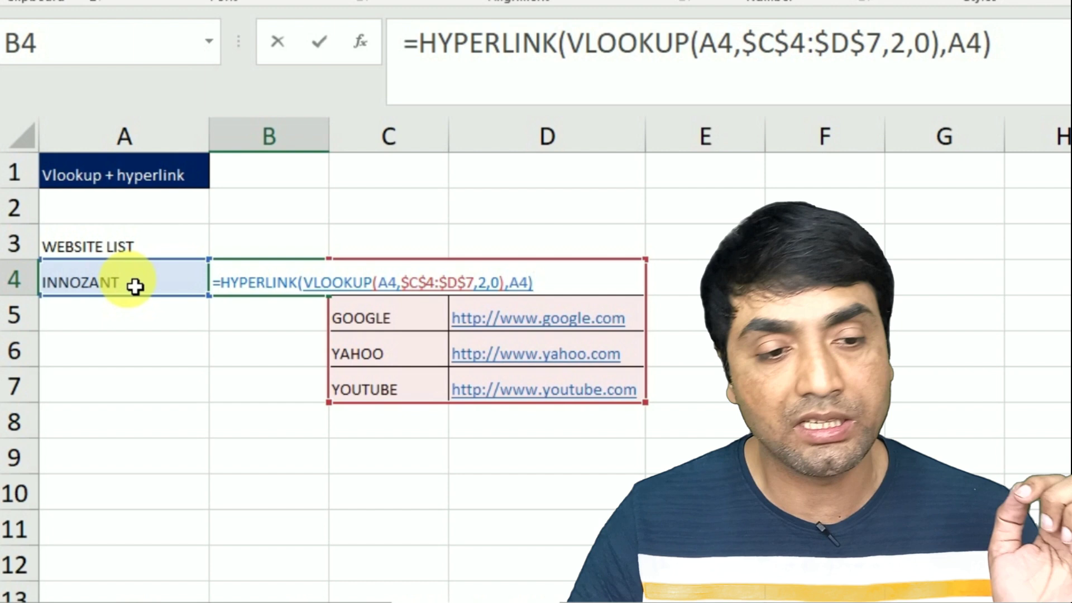
key("Return")
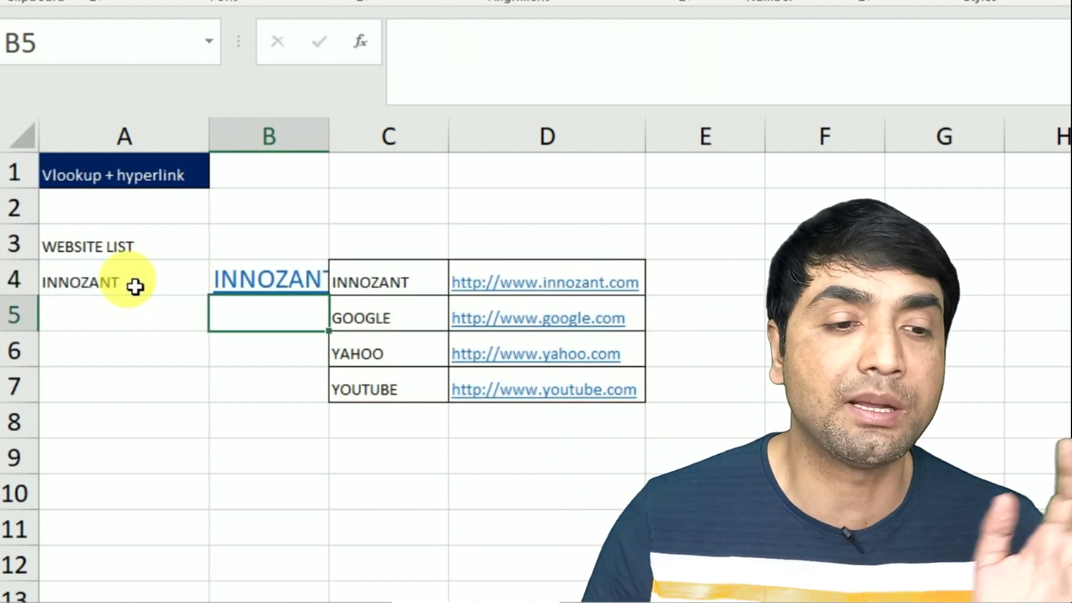
Autofit column B and switch A4 to GOOGLE, then YOUTUBE, to check B4's link updates.
double_click(337, 142)
left_click(122, 286)
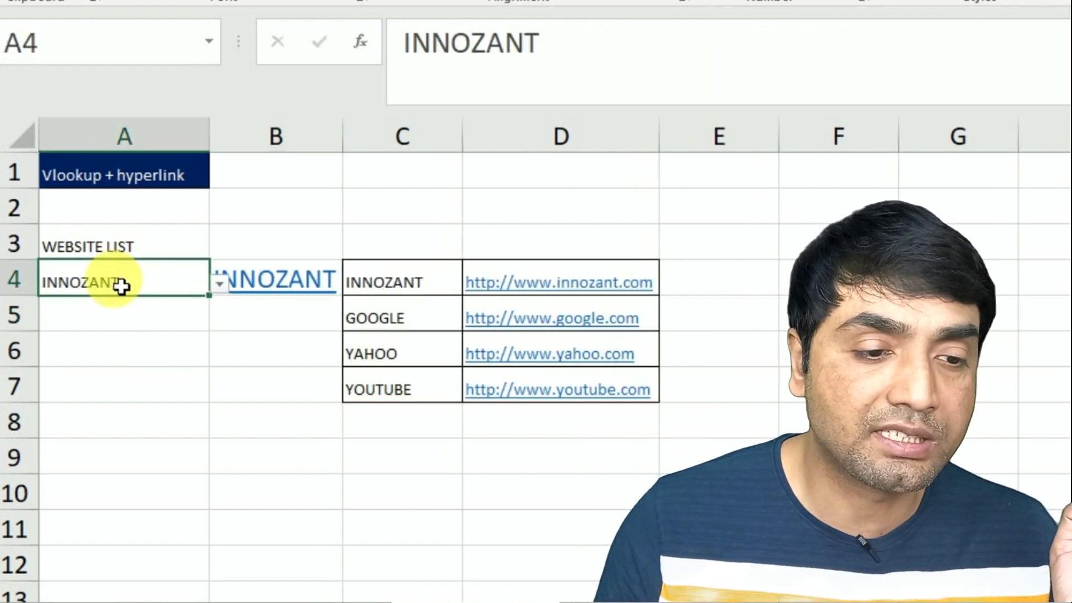
left_click(220, 285)
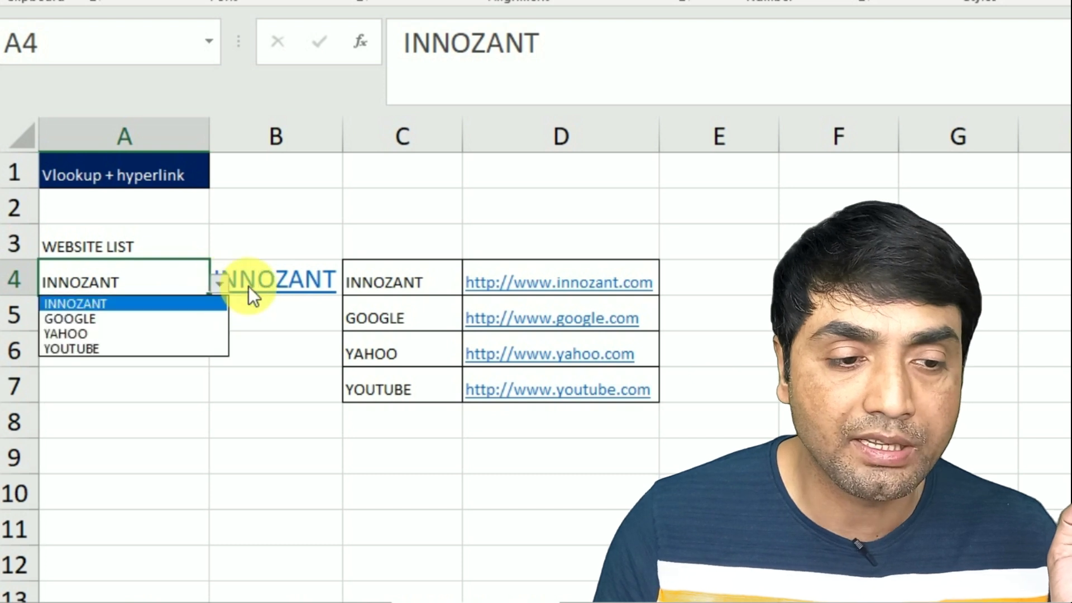
left_click(158, 318)
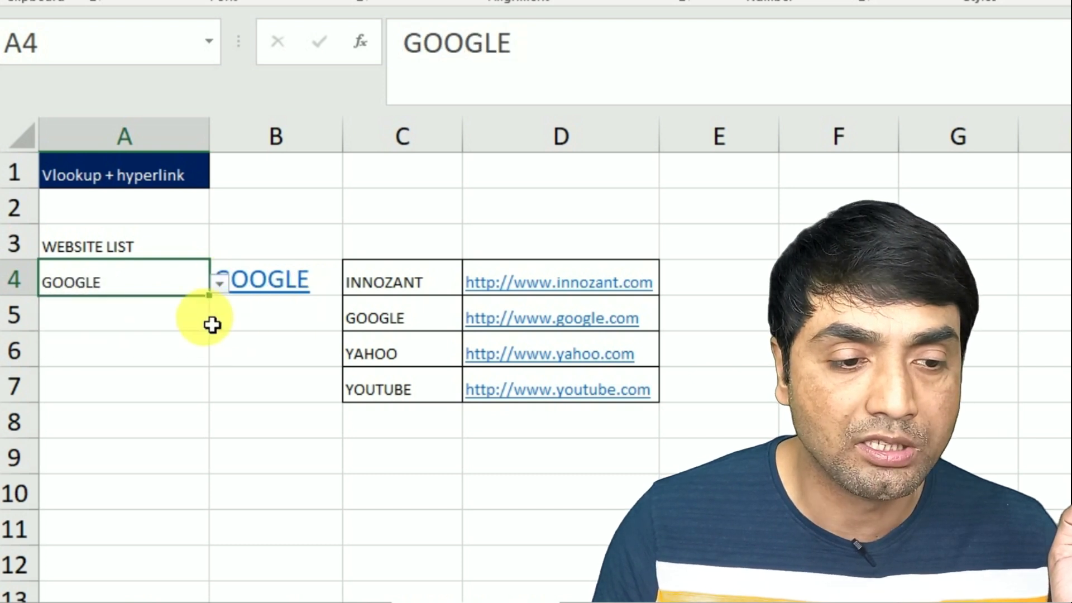
left_click(219, 284)
left_click(174, 348)
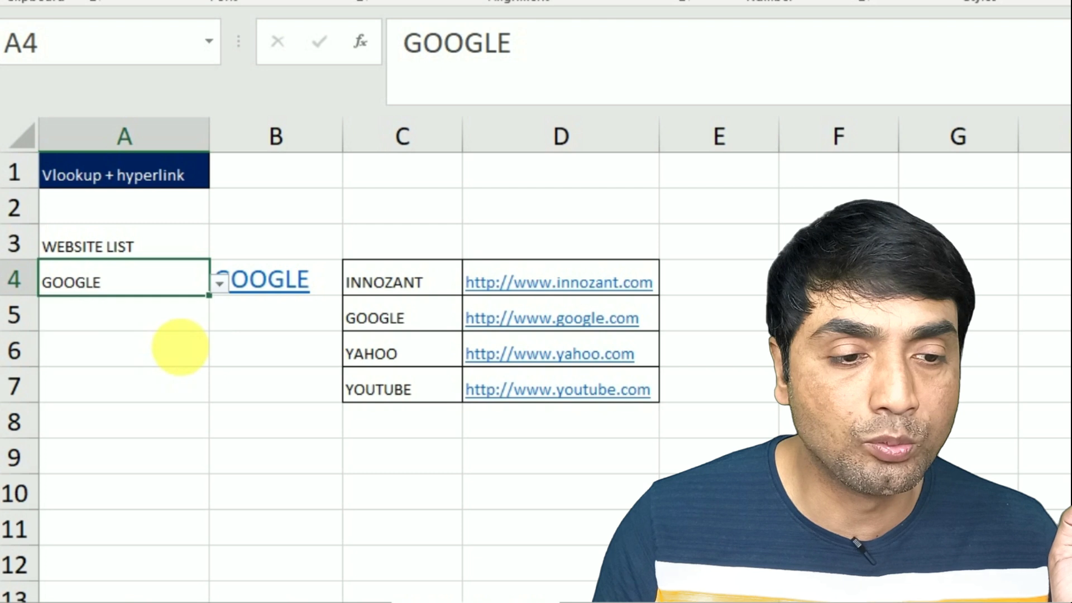
Set A4 back to INNOZANT and follow the B4 hyperlink to innozant.com.
left_click(220, 284)
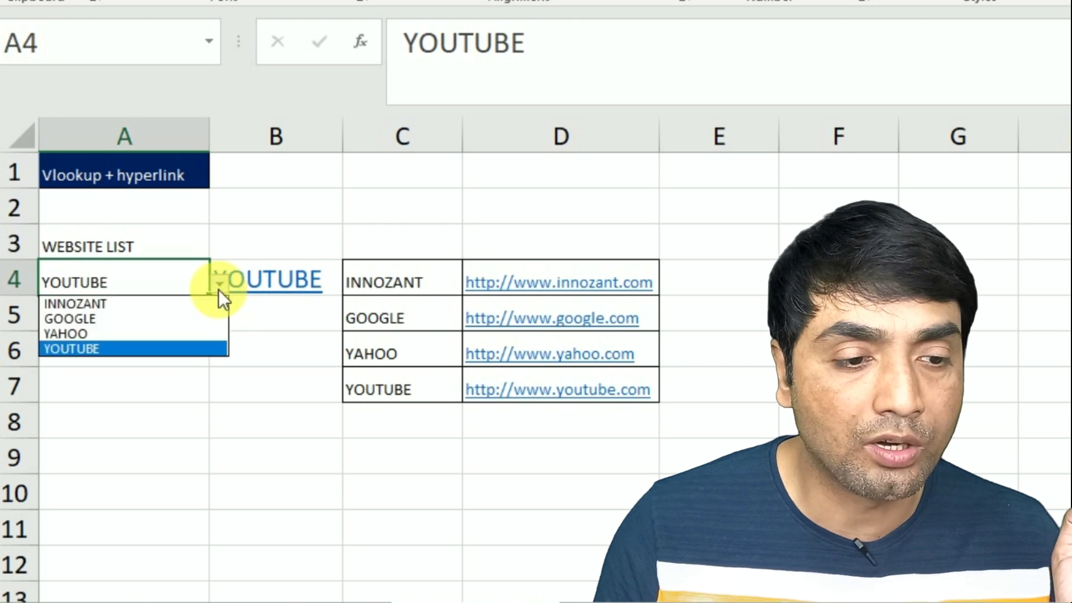
left_click(101, 306)
left_click(215, 351)
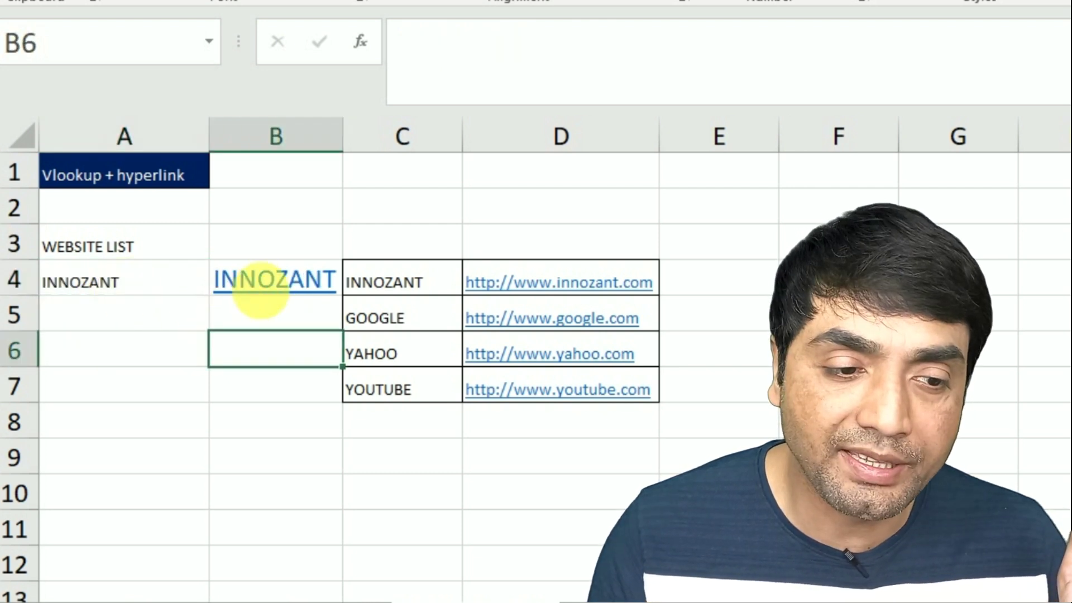
left_click(270, 279)
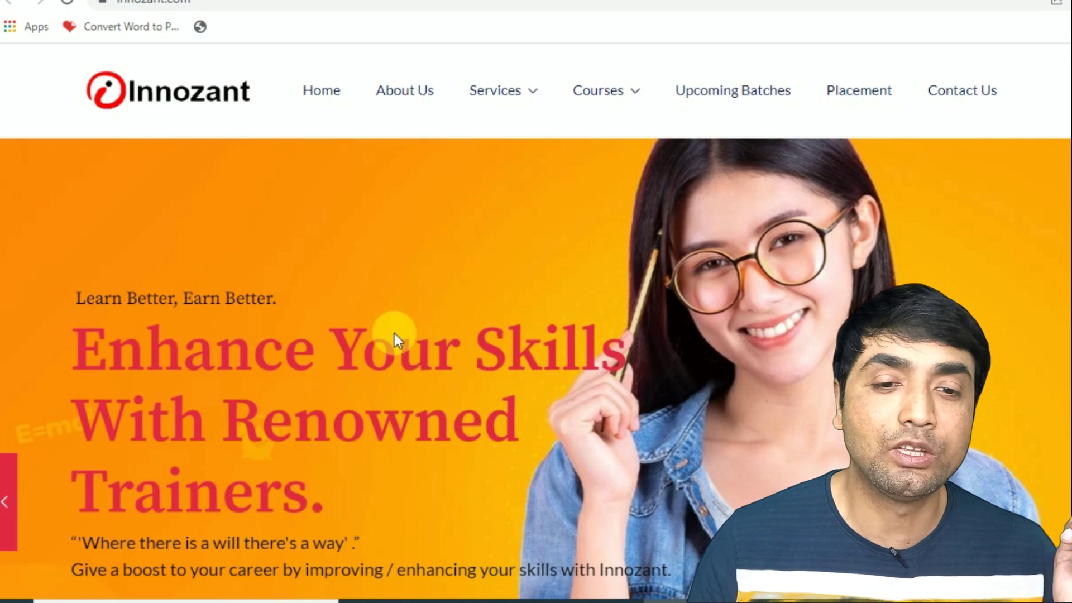
scroll(536, 369, "down", 5)
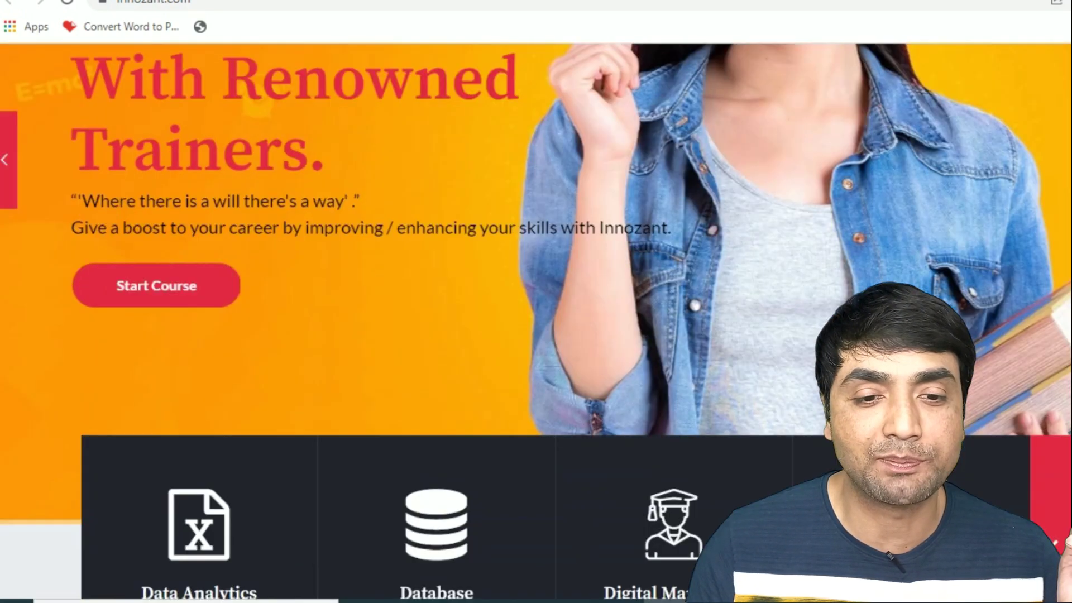
scroll(535, 368, "down", 8)
scroll(535, 368, "down", 5)
scroll(536, 369, "down", 7)
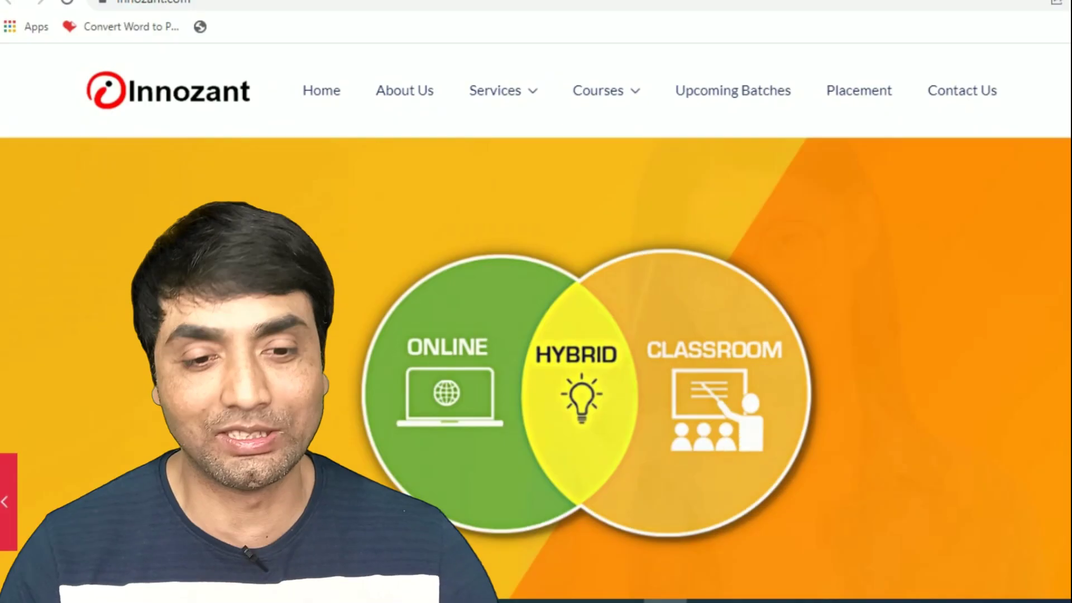